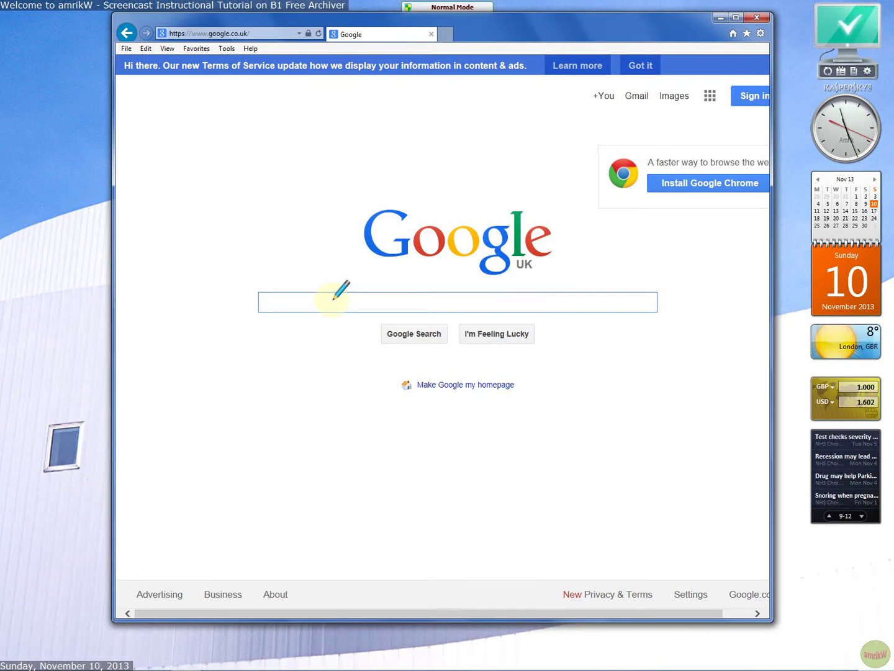
- Search Google for 'B1 Free Archiver' and open the official b1.org result
{"action": "type", "text": "B1 Free Archiver"}
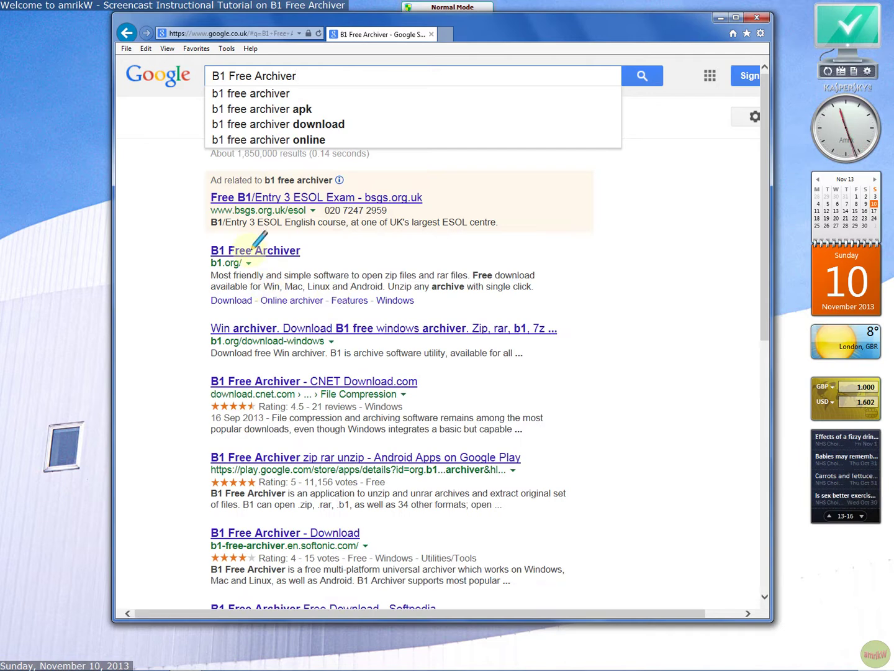
{"action": "left_click", "coordinate": [254, 249]}
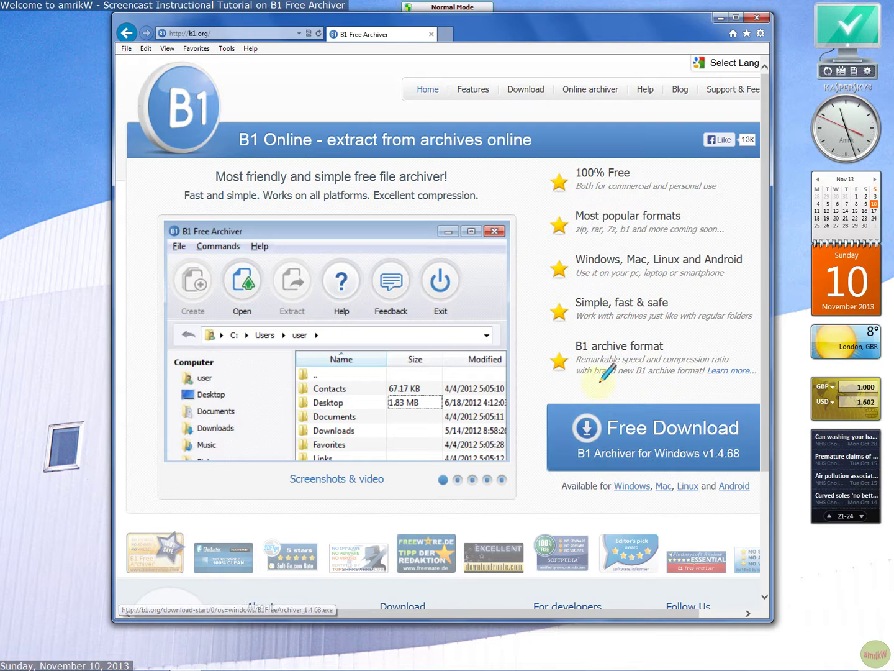
- Download and save the B1 Free Archiver 1.4.68 installer for Windows
{"action": "scroll", "coordinate": [571, 354], "scroll_direction": "down", "scroll_amount": 1}
{"action": "left_click", "coordinate": [561, 336]}
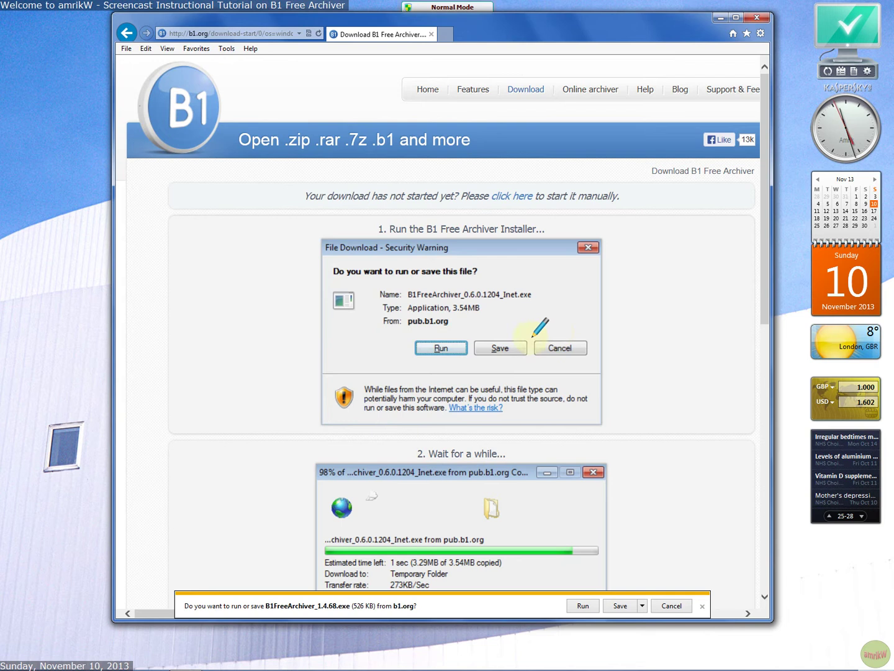
{"action": "left_click", "coordinate": [621, 605]}
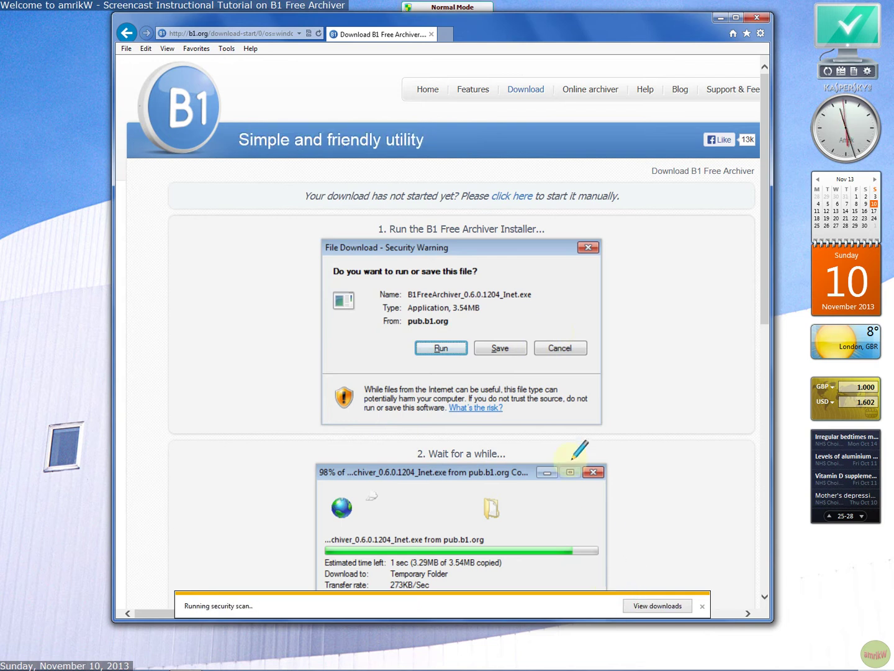
{"action": "scroll", "coordinate": [550, 435], "scroll_direction": "down", "scroll_amount": 3}
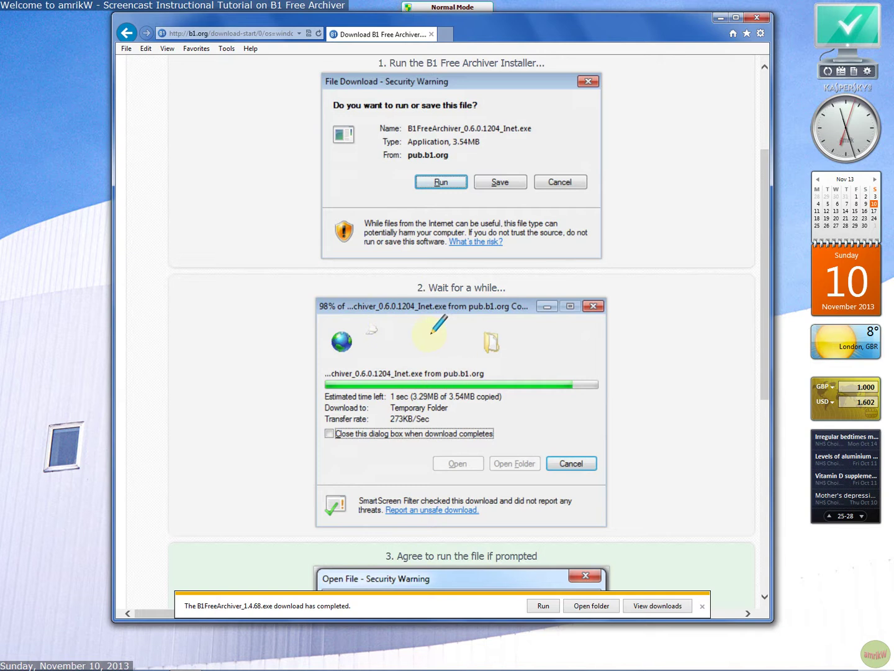
{"action": "scroll", "coordinate": [430, 340], "scroll_direction": "down", "scroll_amount": 7}
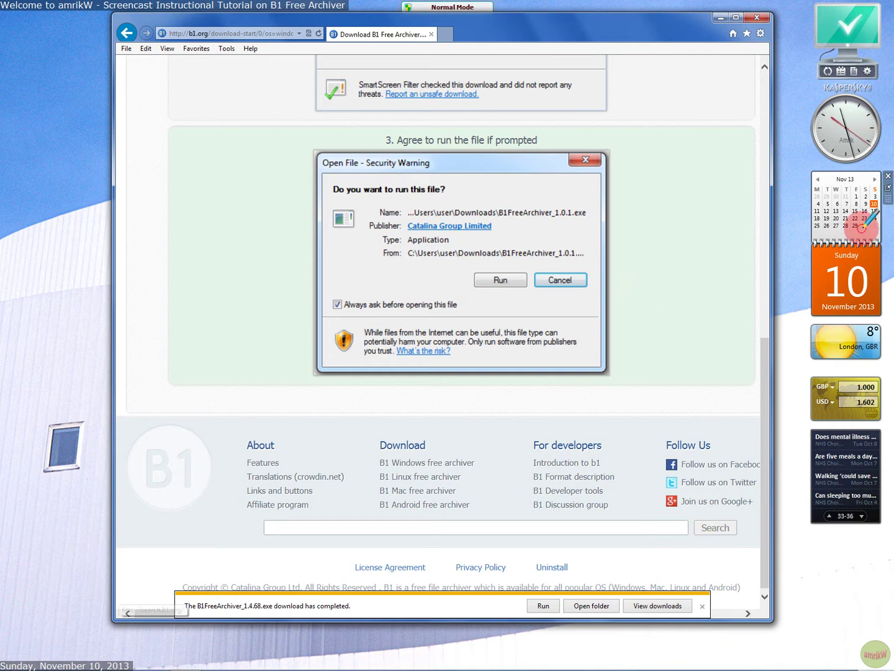
- Run the downloaded B1 Free Archiver installer from the downloads list
{"action": "left_click", "coordinate": [649, 606]}
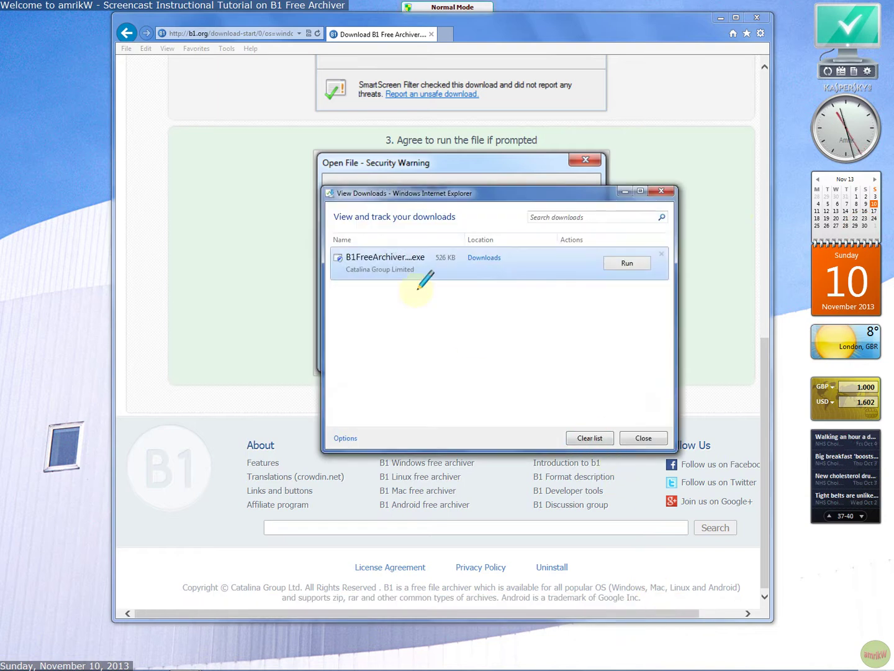
{"action": "left_click", "coordinate": [623, 264]}
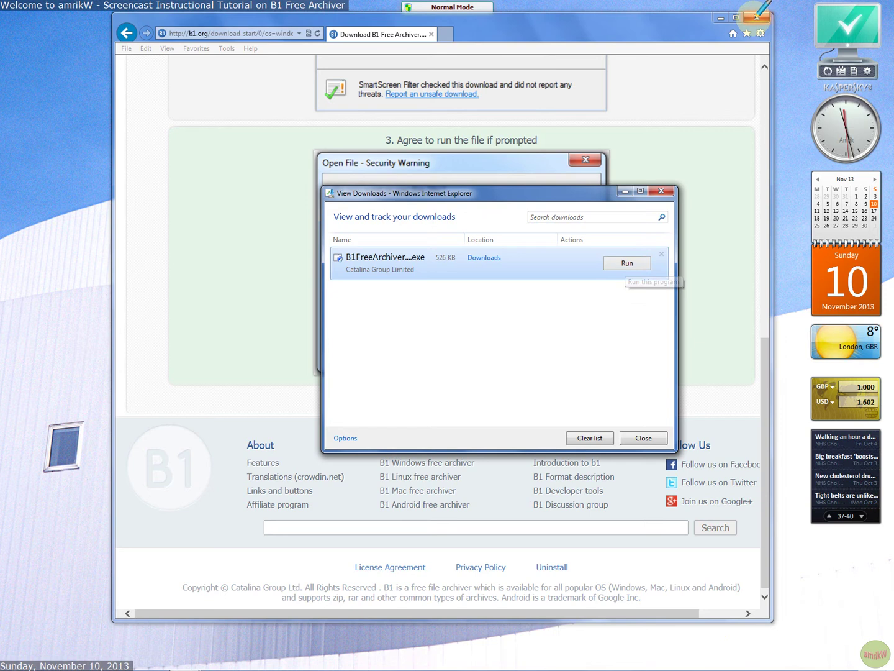
{"action": "left_click", "coordinate": [755, 18]}
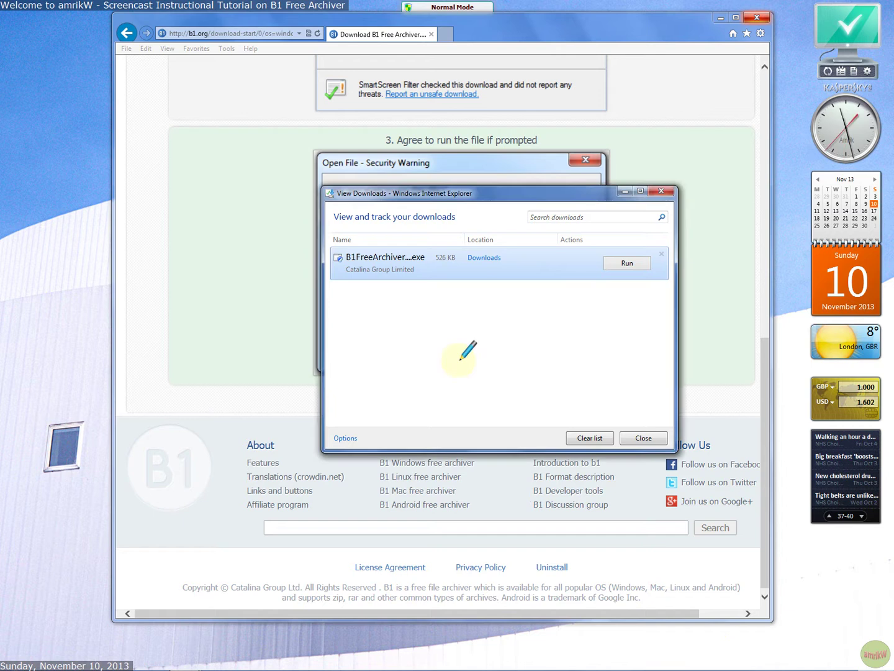
- Clear the finished downloads and close the View Downloads window
{"action": "left_click", "coordinate": [629, 190]}
{"action": "left_click", "coordinate": [589, 437]}
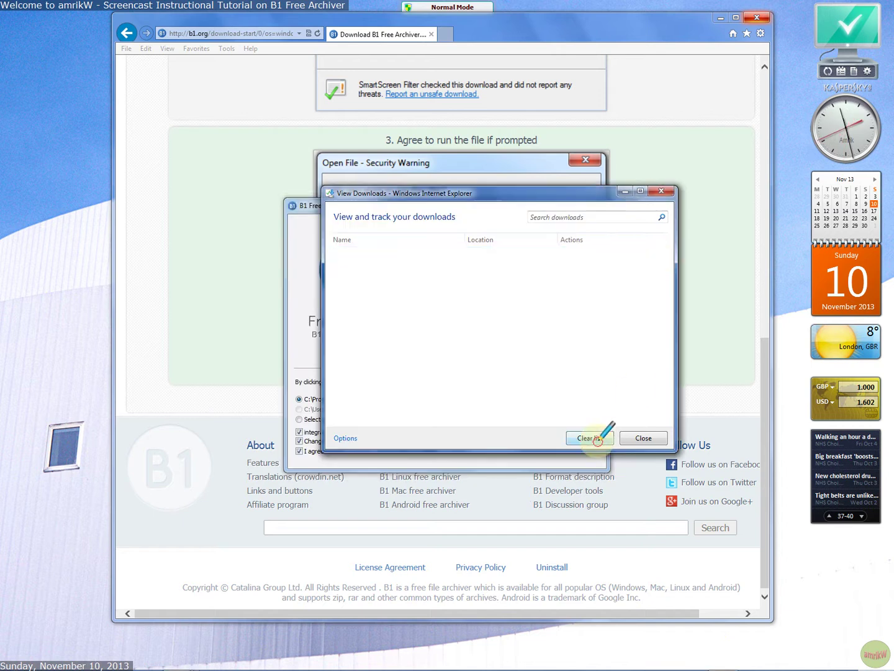
{"action": "left_click", "coordinate": [641, 438]}
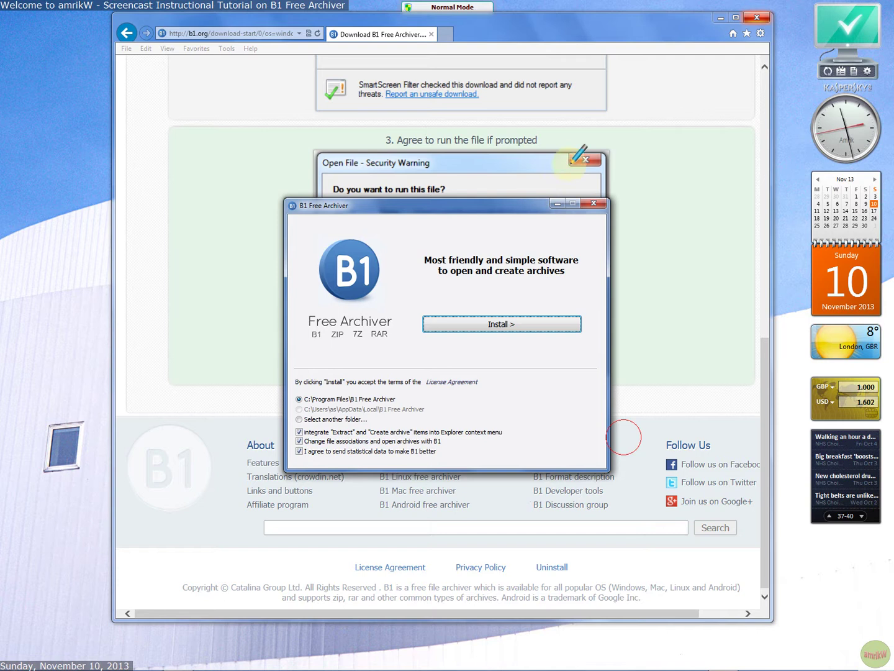
- Close Internet Explorer and uncheck 'Change file associations' and statistics sharing in setup
{"action": "left_click", "coordinate": [754, 17]}
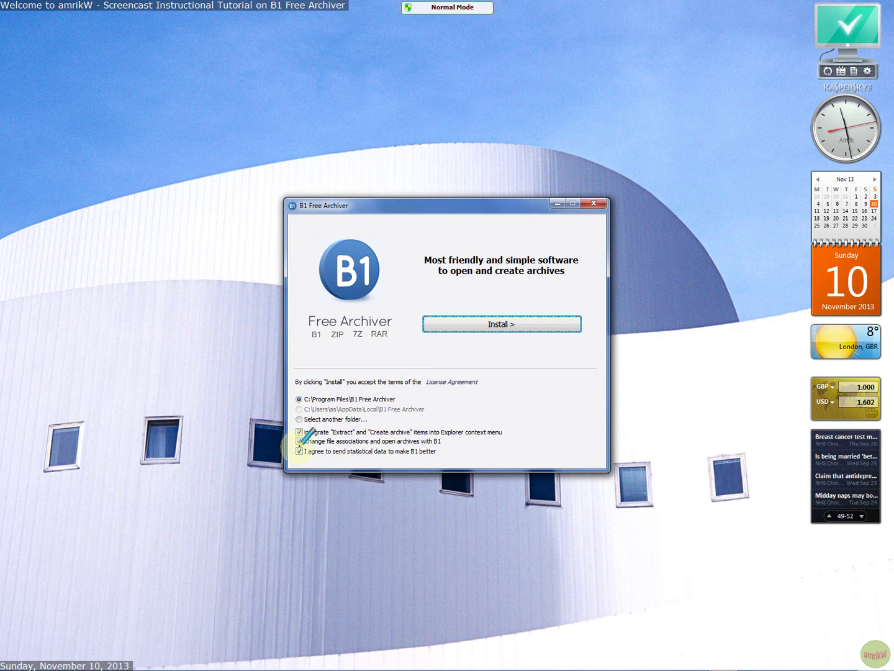
{"action": "left_click", "coordinate": [115, 444]}
{"action": "left_click", "coordinate": [115, 465]}
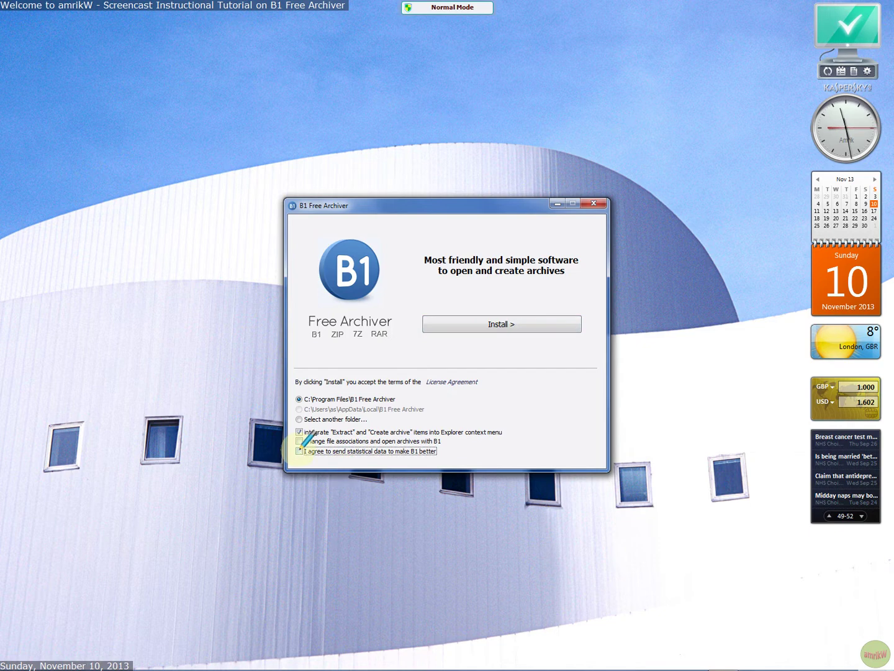
- Start the installation and open the screen recorder's tray menu while it runs
{"action": "left_click", "coordinate": [468, 323]}
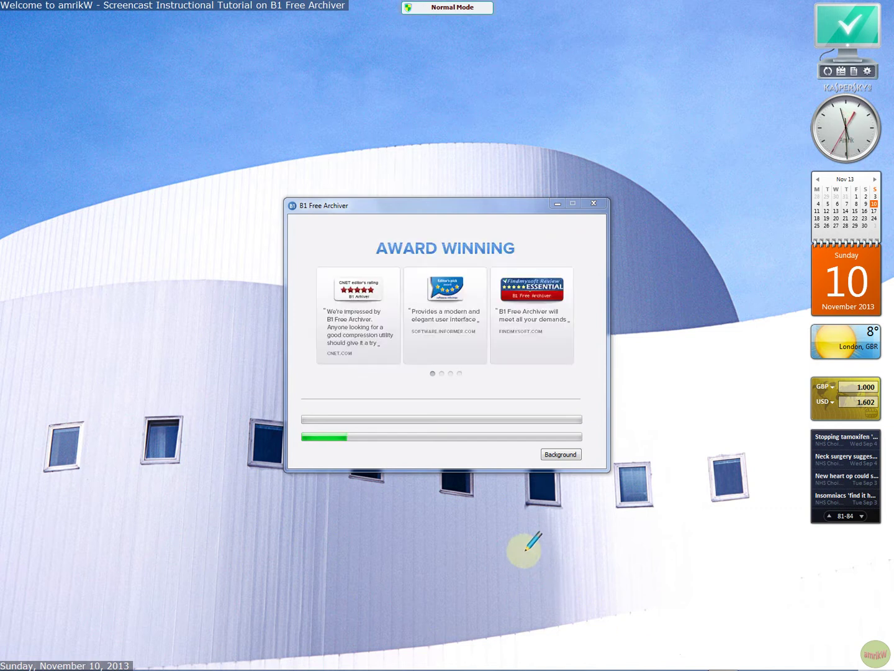
{"action": "mouse_move", "coordinate": [612, 666]}
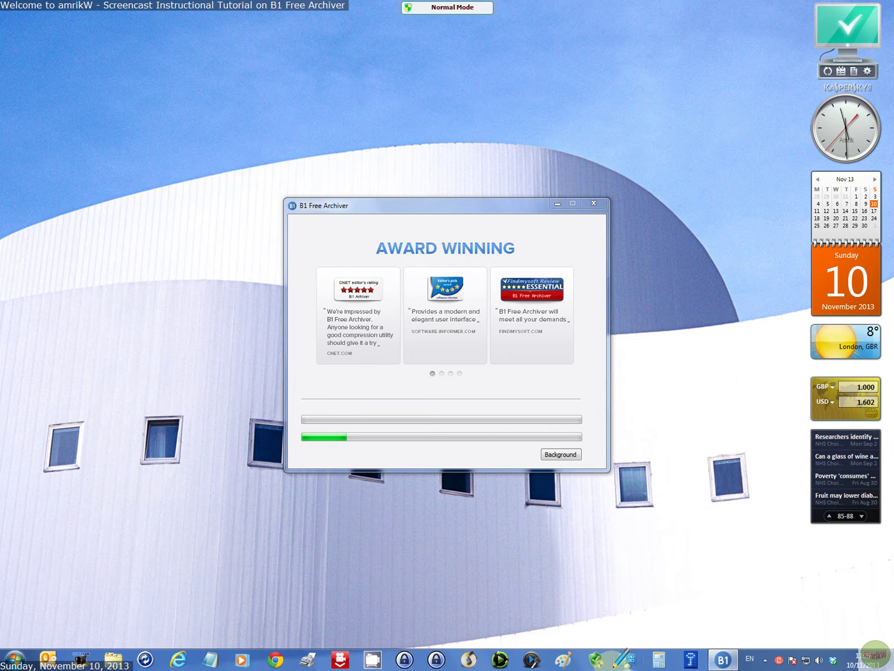
{"action": "left_click", "coordinate": [765, 658]}
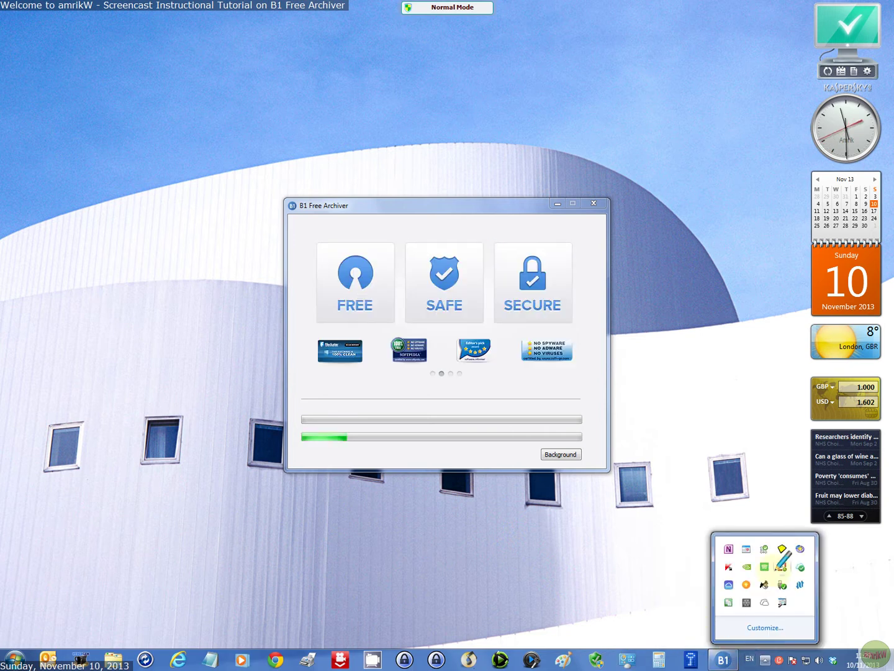
{"action": "right_click", "coordinate": [784, 565]}
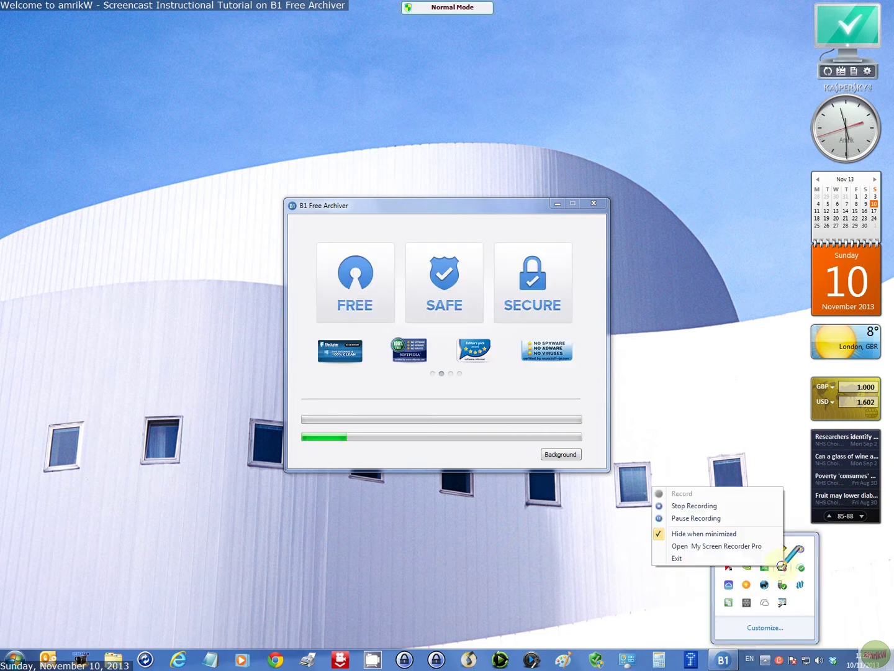
- Pause the recording, reposition the Welcome window, and choose English as the language
{"action": "left_click", "coordinate": [696, 518]}
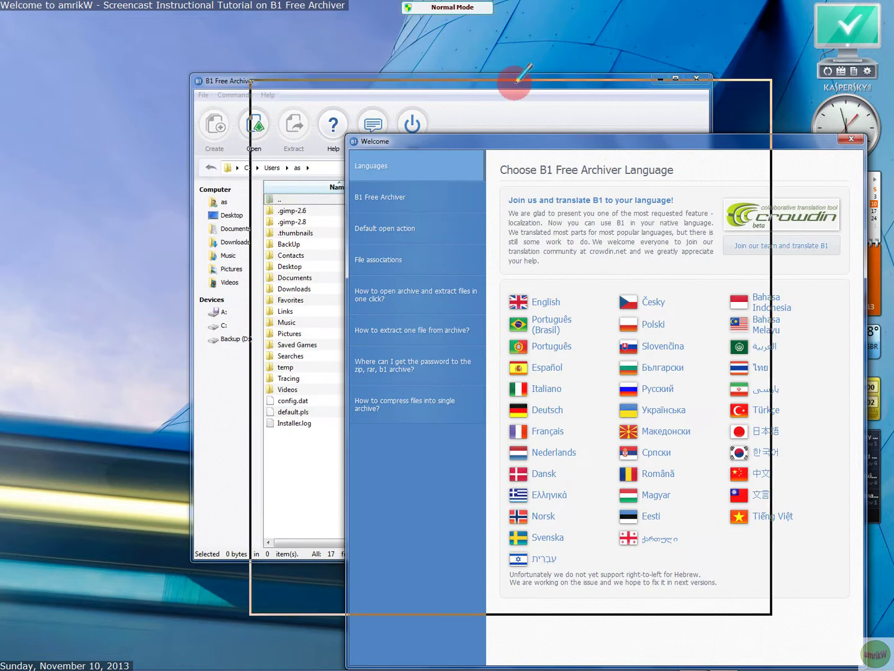
{"action": "left_click_drag", "start_coordinate": [494, 62], "coordinate": [495, 60]}
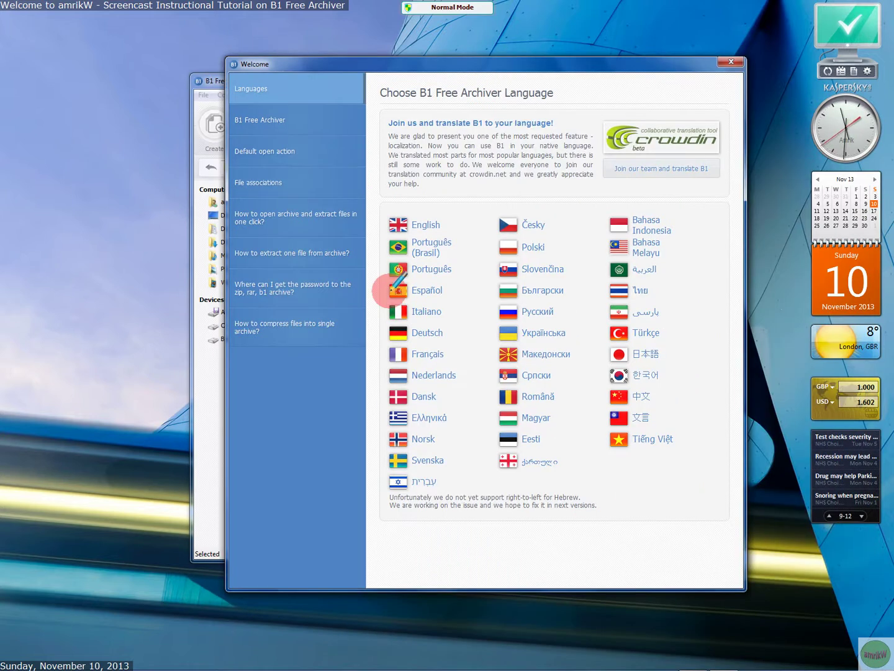
{"action": "left_click_drag", "start_coordinate": [490, 63], "coordinate": [456, 58]}
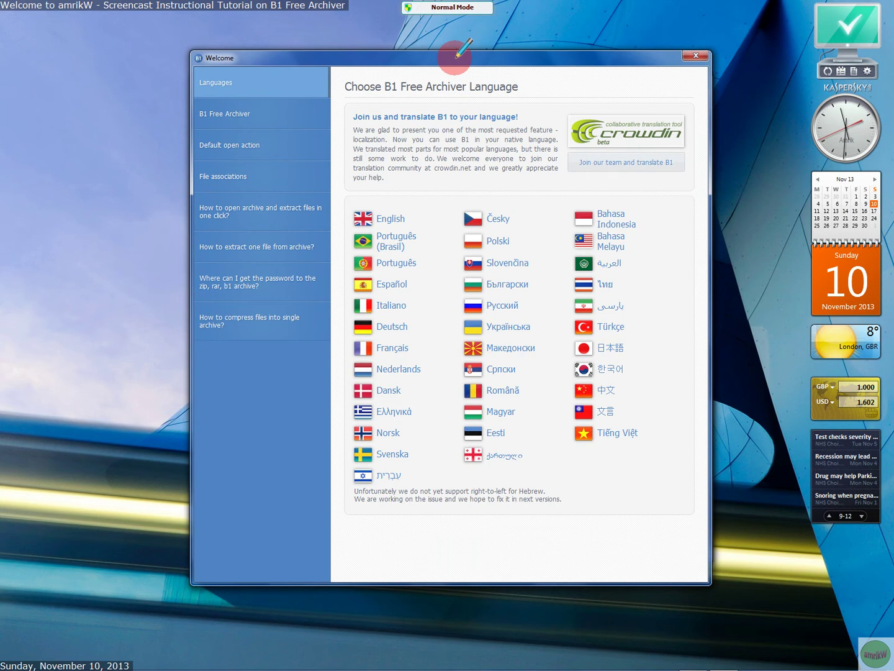
{"action": "left_click", "coordinate": [371, 214]}
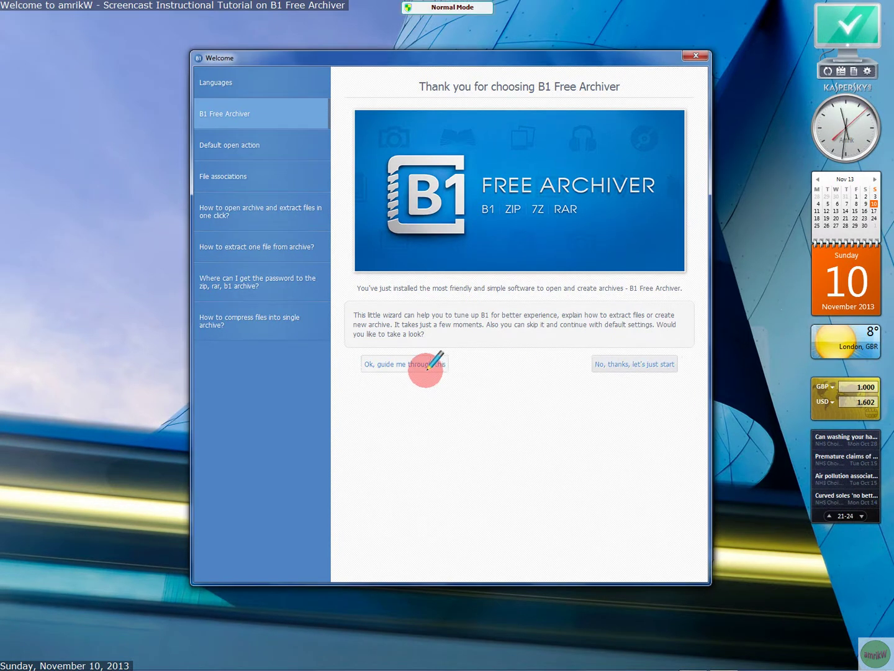
- Accept the guided tour, review the Default open action options, and continue to File associations
{"action": "left_click", "coordinate": [316, 353]}
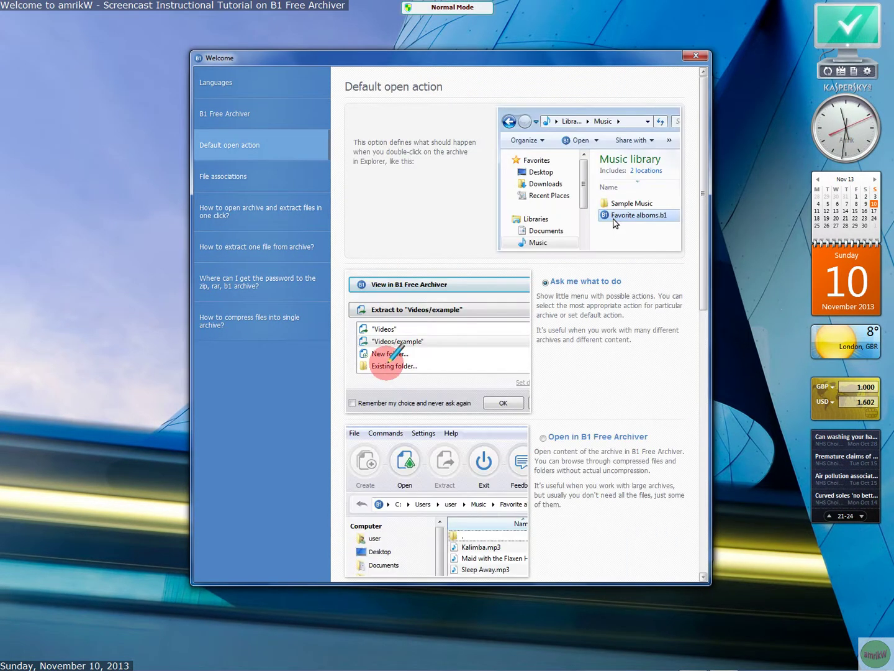
{"action": "scroll", "coordinate": [390, 357], "scroll_direction": "down", "scroll_amount": 5}
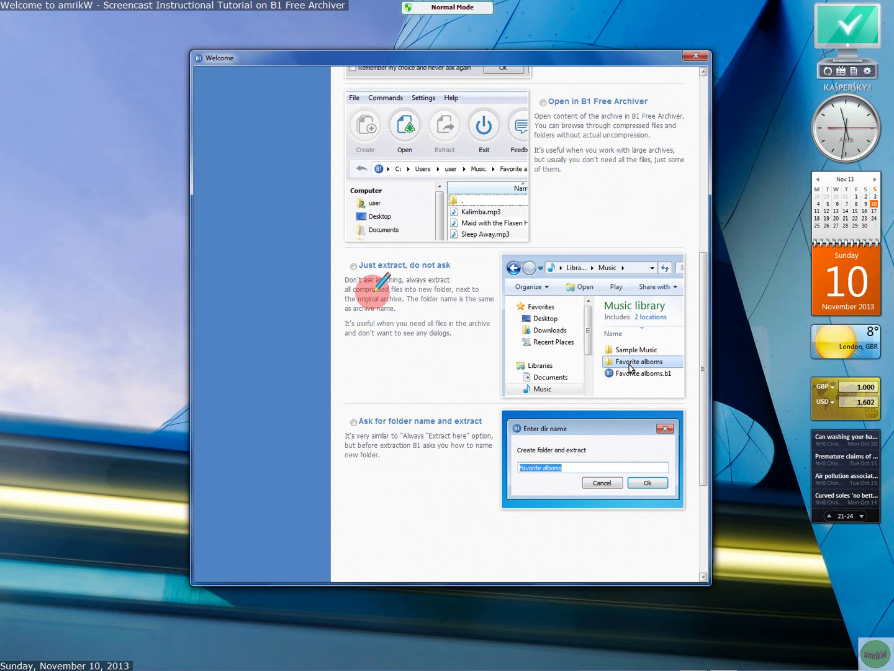
{"action": "scroll", "coordinate": [373, 289], "scroll_direction": "up", "scroll_amount": 5}
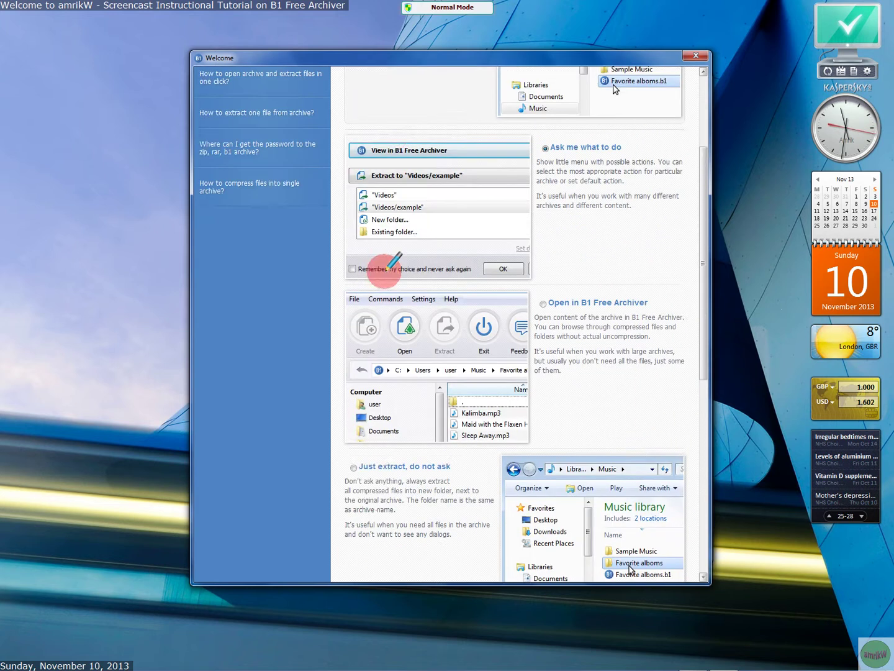
{"action": "scroll", "coordinate": [392, 266], "scroll_direction": "down", "scroll_amount": 2}
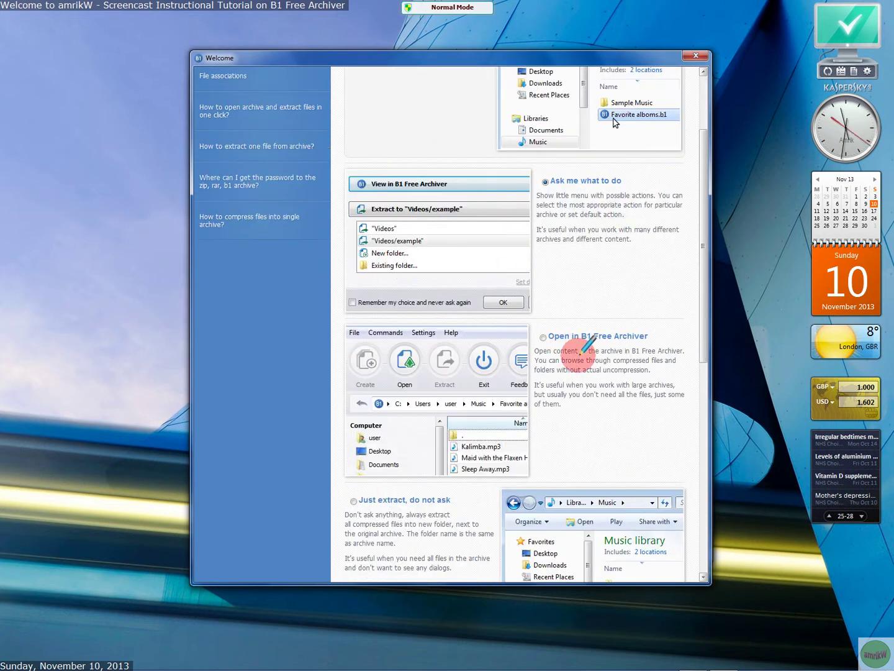
{"action": "scroll", "coordinate": [559, 336], "scroll_direction": "down", "scroll_amount": 3}
{"action": "scroll", "coordinate": [431, 372], "scroll_direction": "down", "scroll_amount": 2}
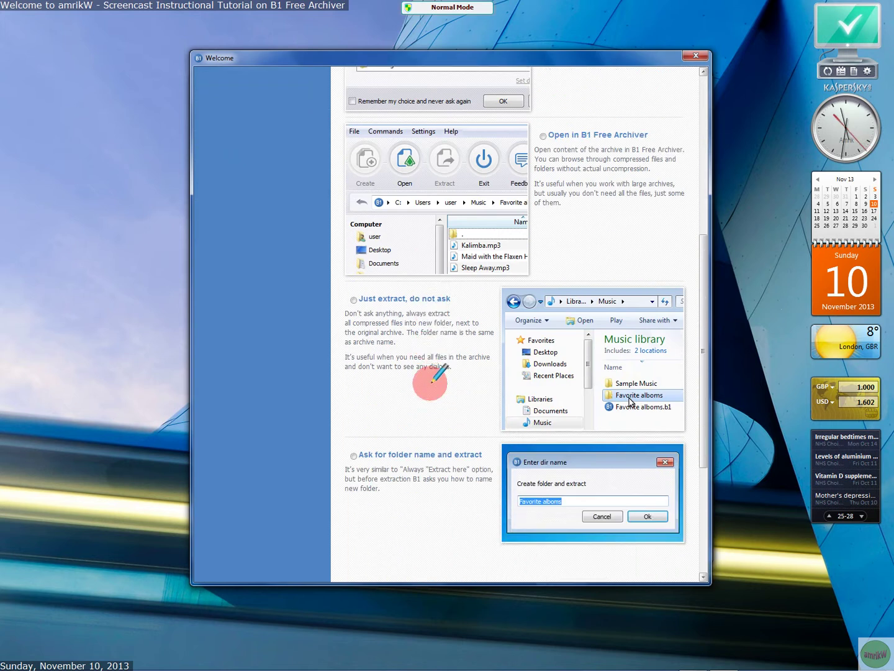
{"action": "scroll", "coordinate": [391, 366], "scroll_direction": "down", "scroll_amount": 3}
{"action": "scroll", "coordinate": [415, 410], "scroll_direction": "down", "scroll_amount": 2}
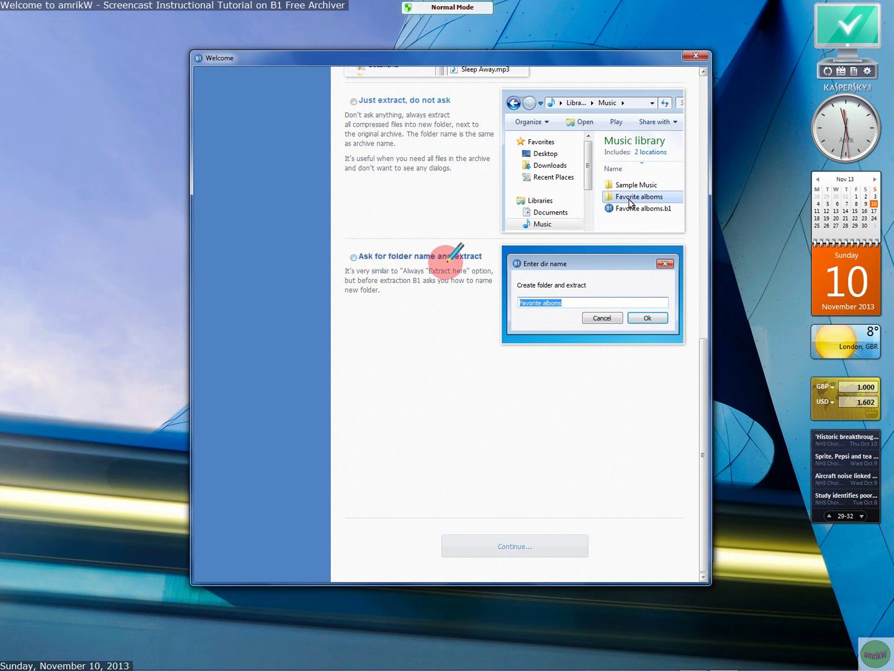
{"action": "scroll", "coordinate": [425, 302], "scroll_direction": "up", "scroll_amount": 9}
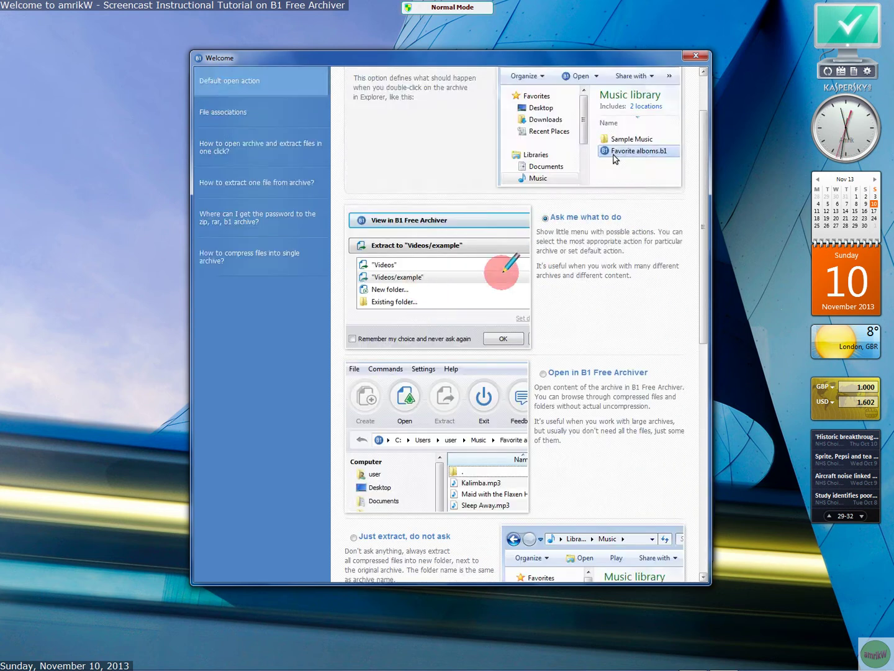
{"action": "scroll", "coordinate": [422, 281], "scroll_direction": "down", "scroll_amount": 9}
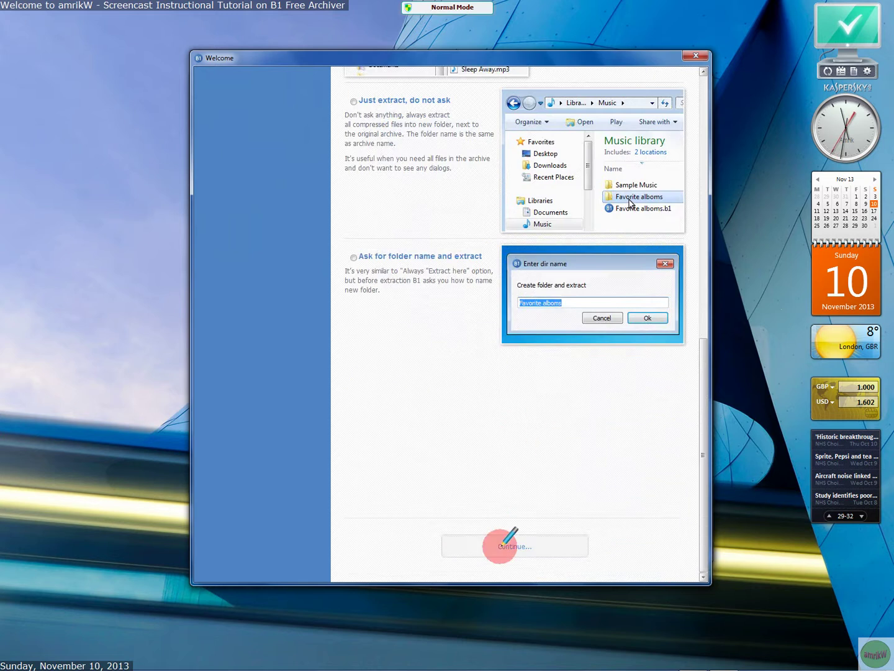
{"action": "left_click", "coordinate": [506, 544]}
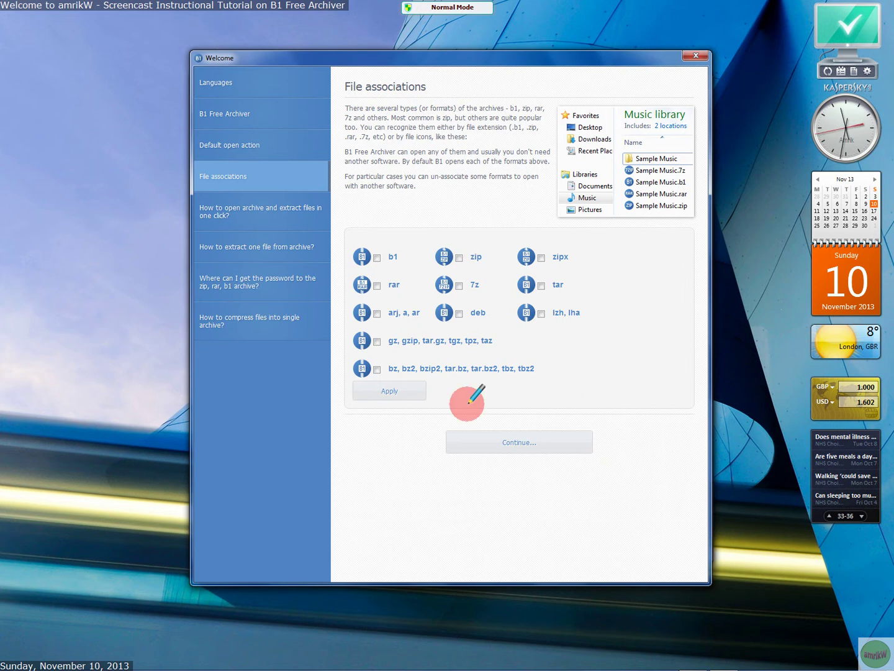
- Pass File associations, read the one-click extraction page, and continue to extracting one file
{"action": "left_click", "coordinate": [497, 439]}
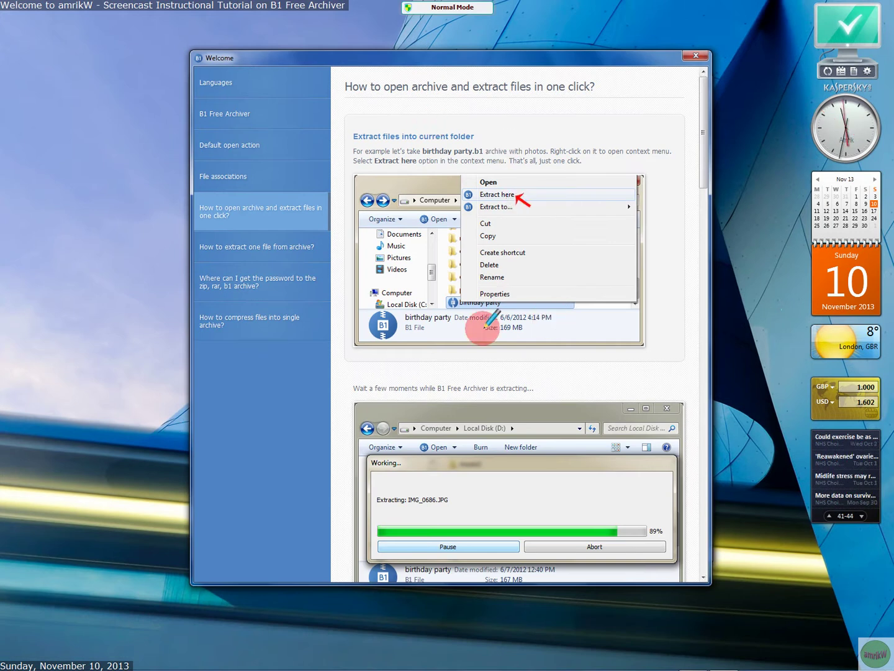
{"action": "scroll", "coordinate": [484, 346], "scroll_direction": "down", "scroll_amount": 10}
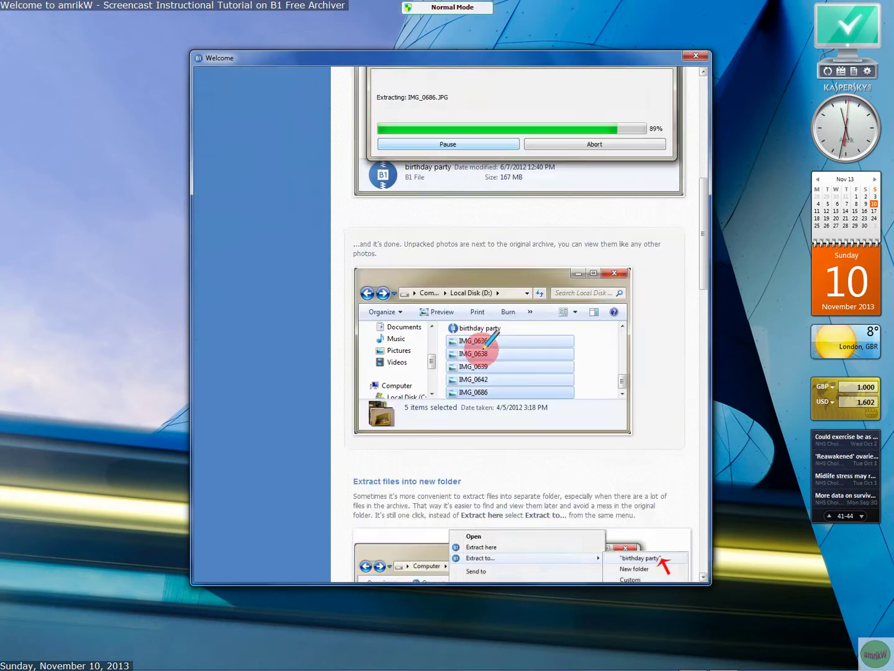
{"action": "scroll", "coordinate": [481, 345], "scroll_direction": "down", "scroll_amount": 2}
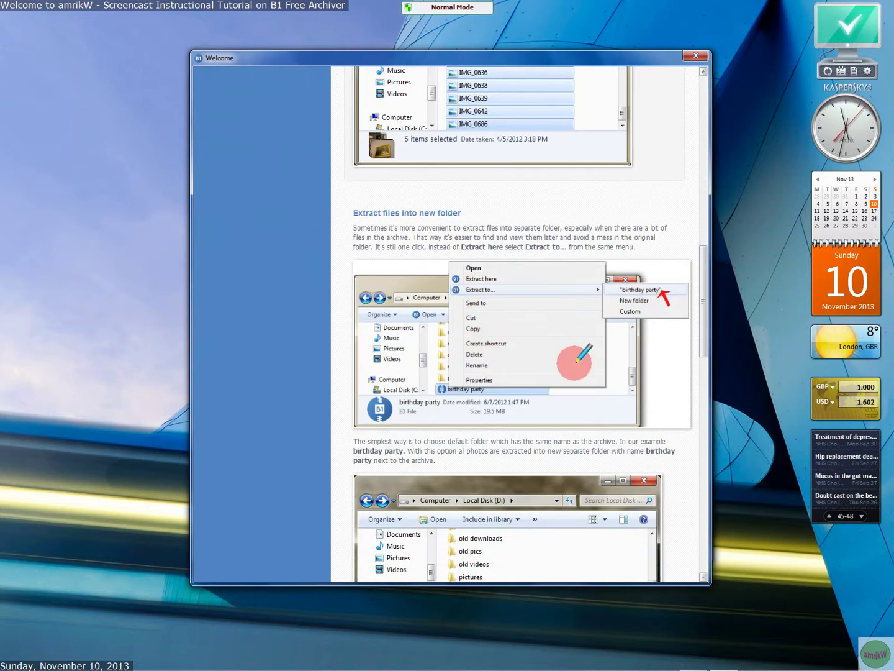
{"action": "scroll", "coordinate": [577, 348], "scroll_direction": "down", "scroll_amount": 5}
{"action": "scroll", "coordinate": [596, 367], "scroll_direction": "down", "scroll_amount": 1}
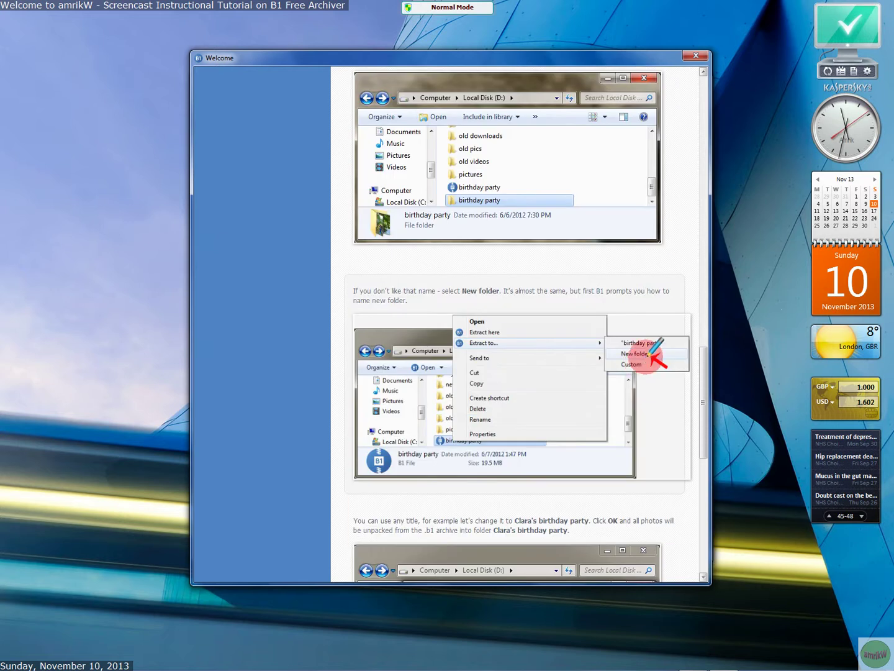
{"action": "scroll", "coordinate": [615, 382], "scroll_direction": "down", "scroll_amount": 1}
{"action": "scroll", "coordinate": [589, 398], "scroll_direction": "down", "scroll_amount": 5}
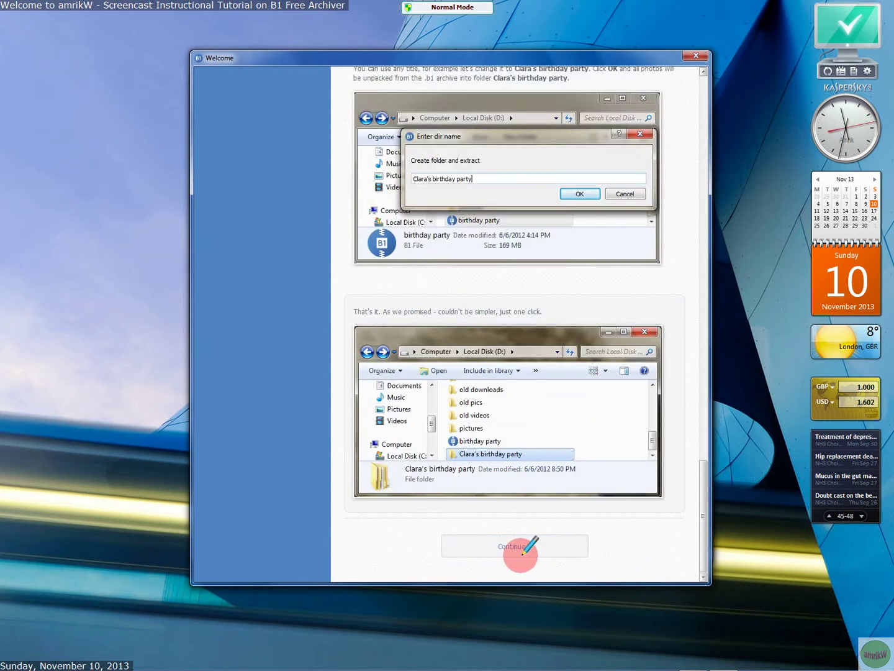
{"action": "left_click", "coordinate": [518, 546]}
- Read the extract-one-file page and continue to the archive password page
{"action": "scroll", "coordinate": [491, 380], "scroll_direction": "down", "scroll_amount": 3}
{"action": "scroll", "coordinate": [493, 389], "scroll_direction": "down", "scroll_amount": 3}
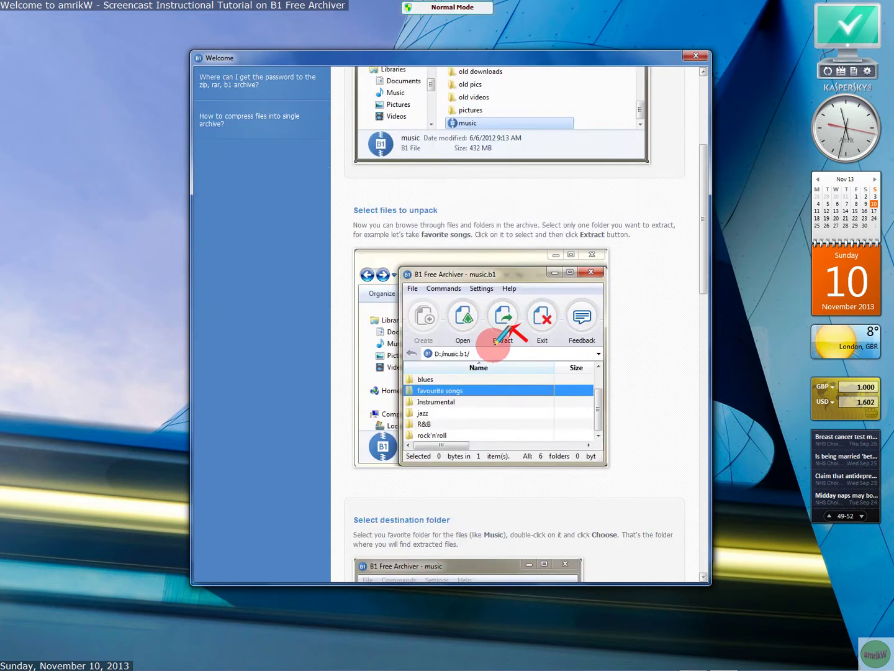
{"action": "scroll", "coordinate": [506, 320], "scroll_direction": "down", "scroll_amount": 6}
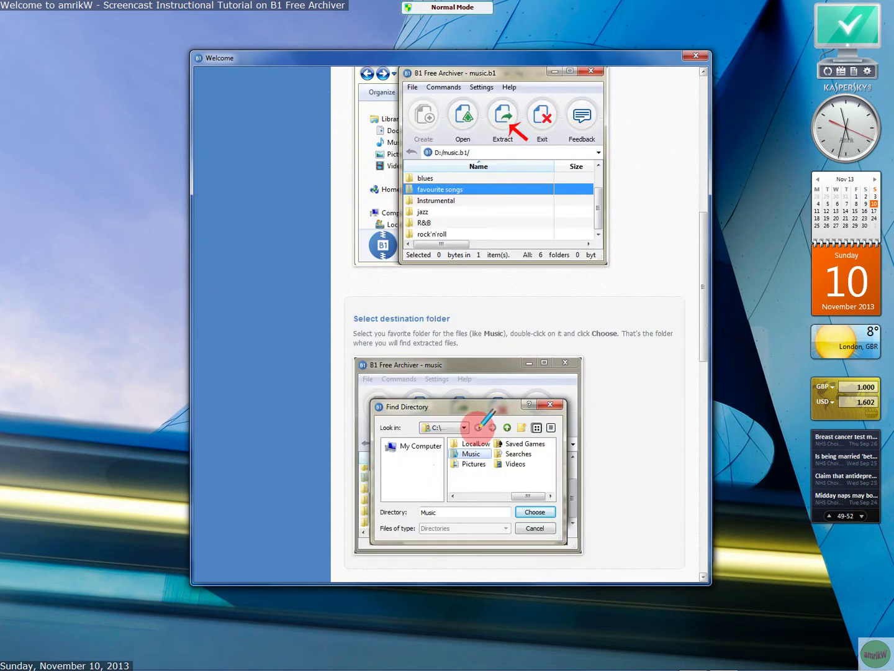
{"action": "scroll", "coordinate": [420, 488], "scroll_direction": "down", "scroll_amount": 10}
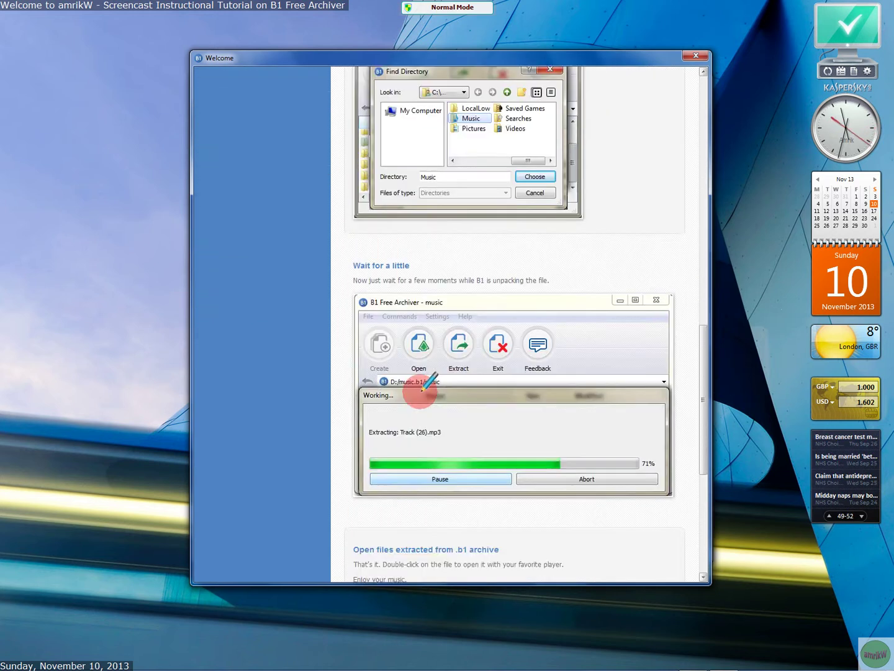
{"action": "scroll", "coordinate": [422, 387], "scroll_direction": "down", "scroll_amount": 4}
{"action": "scroll", "coordinate": [425, 404], "scroll_direction": "down", "scroll_amount": 4}
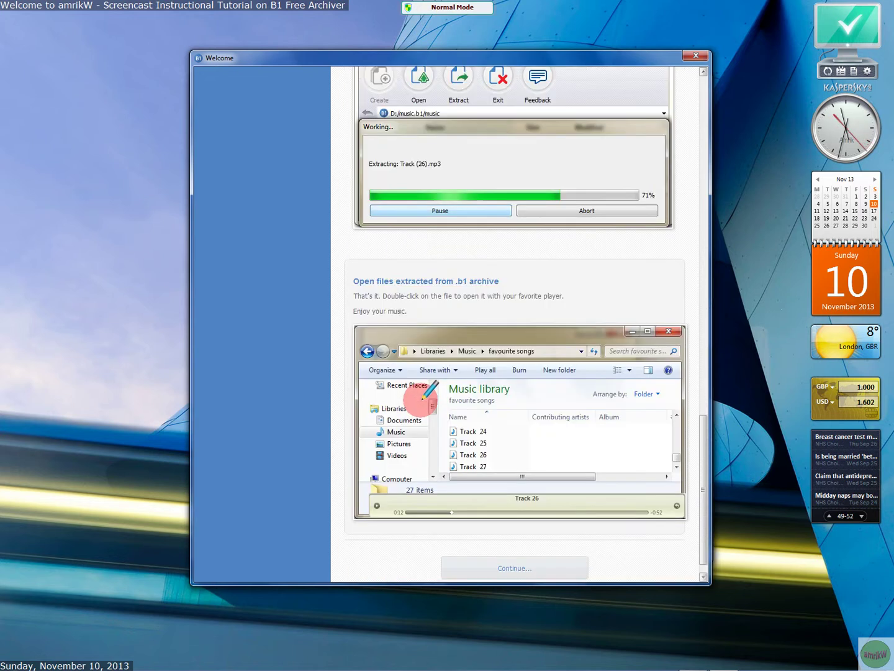
{"action": "scroll", "coordinate": [429, 422], "scroll_direction": "down", "scroll_amount": 1}
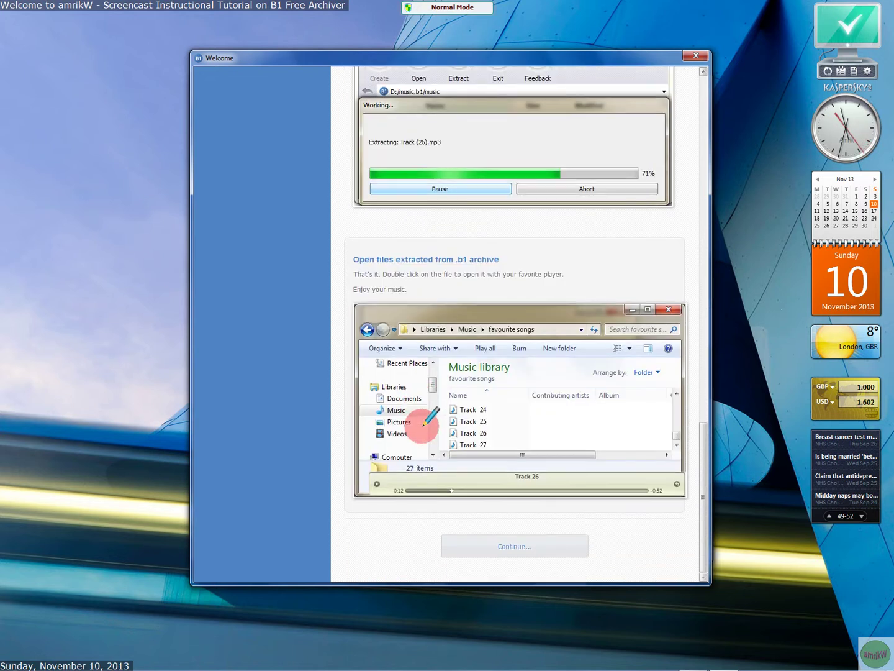
{"action": "left_click", "coordinate": [508, 545]}
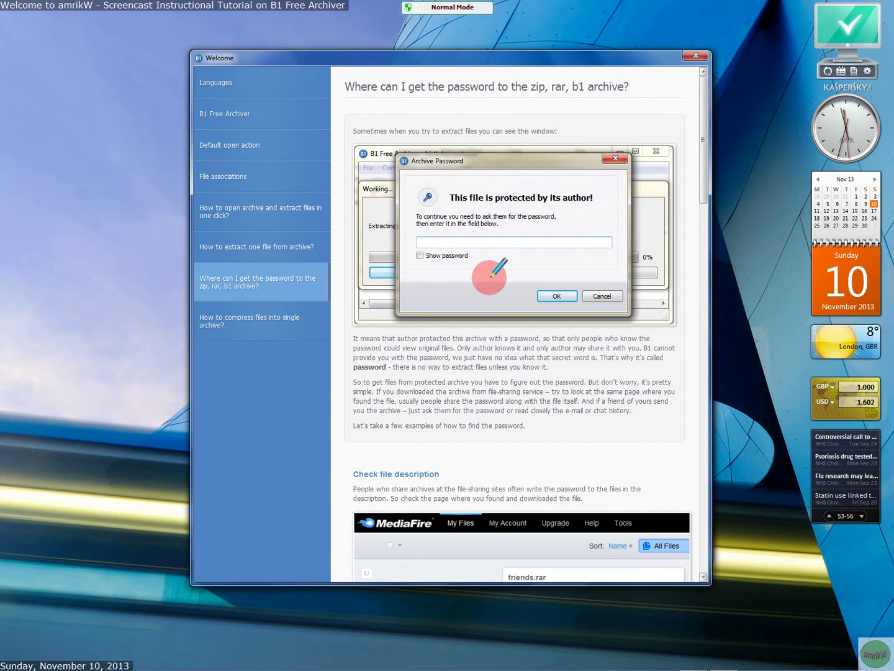
- Scroll through the tips for finding a lost archive password
{"action": "scroll", "coordinate": [490, 277], "scroll_direction": "down", "scroll_amount": 10}
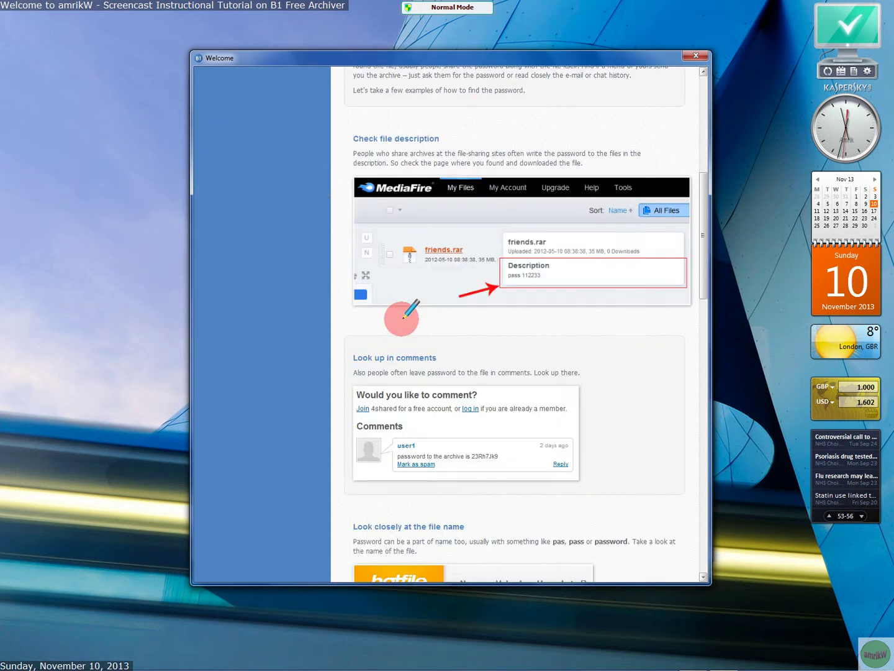
{"action": "scroll", "coordinate": [402, 319], "scroll_direction": "down", "scroll_amount": 1}
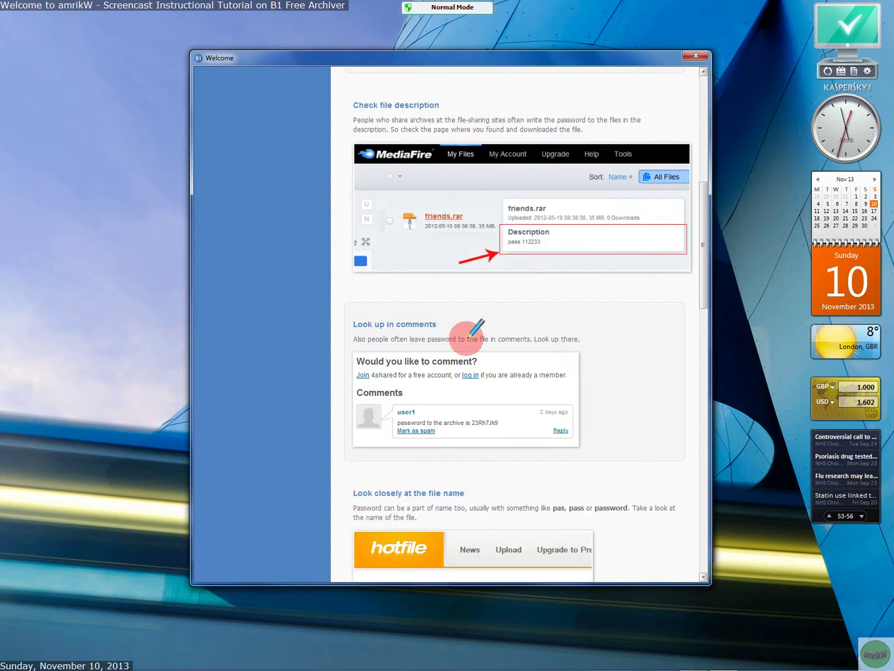
{"action": "scroll", "coordinate": [466, 337], "scroll_direction": "down", "scroll_amount": 5}
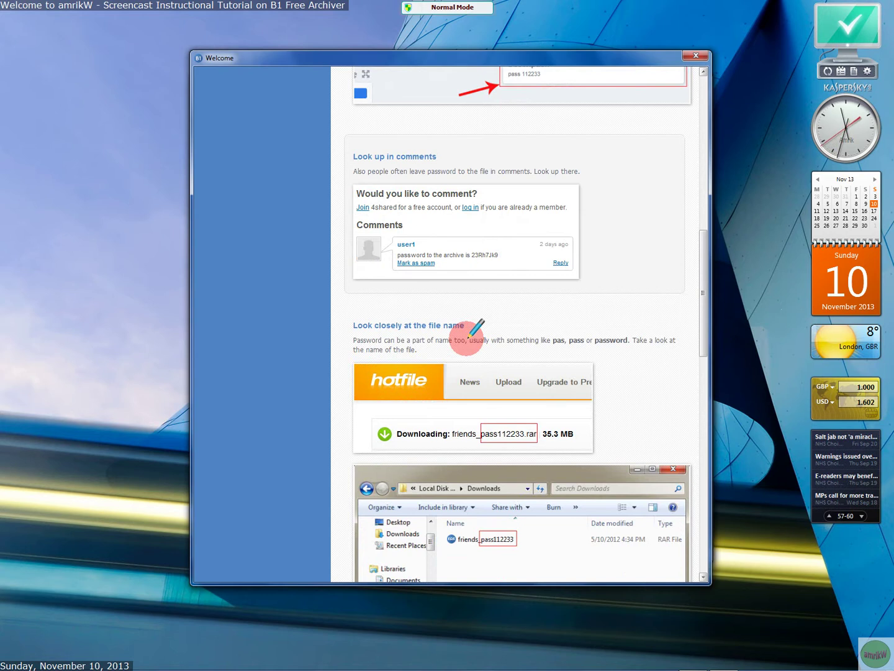
{"action": "scroll", "coordinate": [467, 337], "scroll_direction": "down", "scroll_amount": 6}
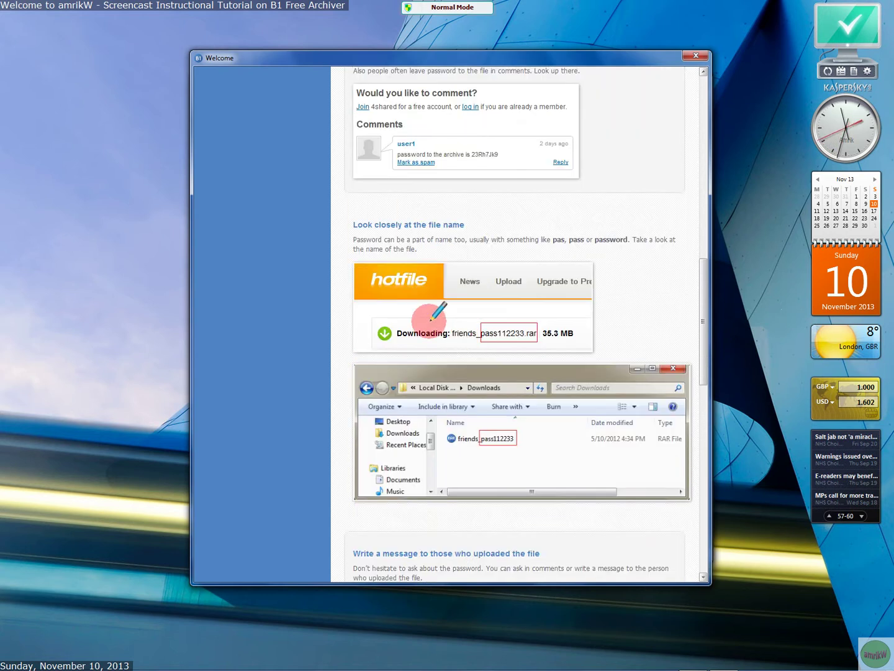
{"action": "scroll", "coordinate": [505, 422], "scroll_direction": "down", "scroll_amount": 14}
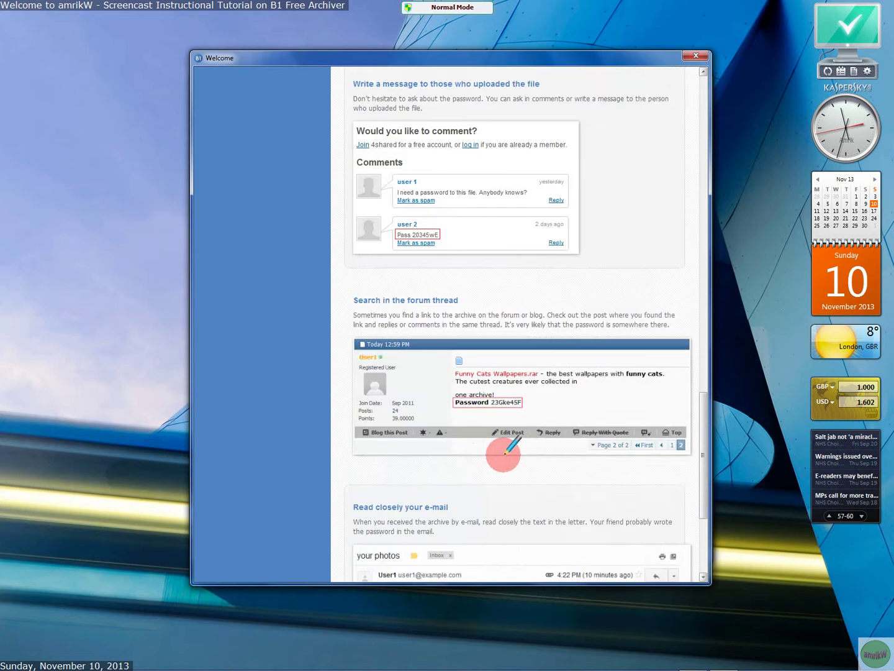
{"action": "scroll", "coordinate": [505, 454], "scroll_direction": "down", "scroll_amount": 3}
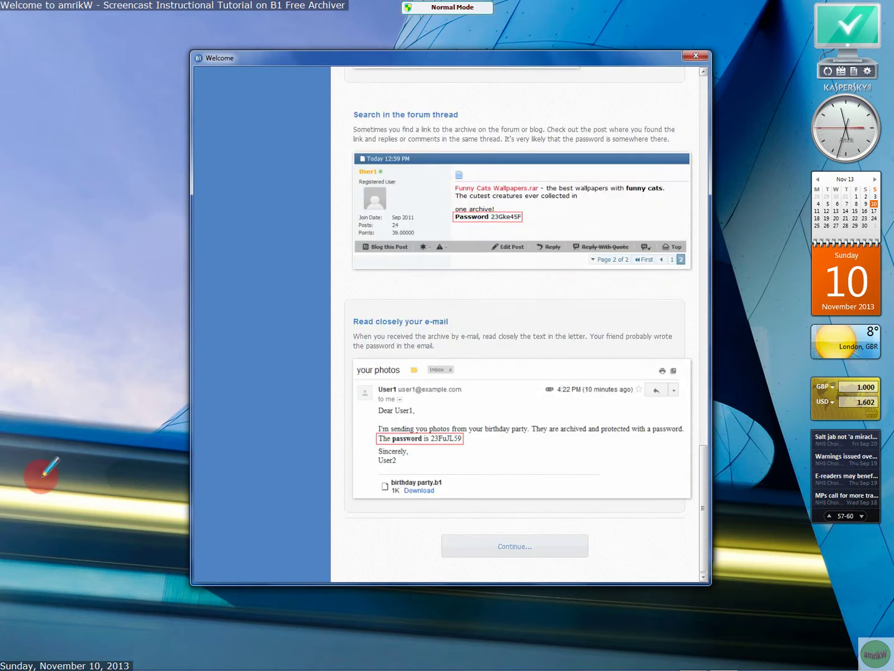
- Read the compress-files page and finish the Welcome tour with 'That's it'
{"action": "left_click", "coordinate": [515, 545]}
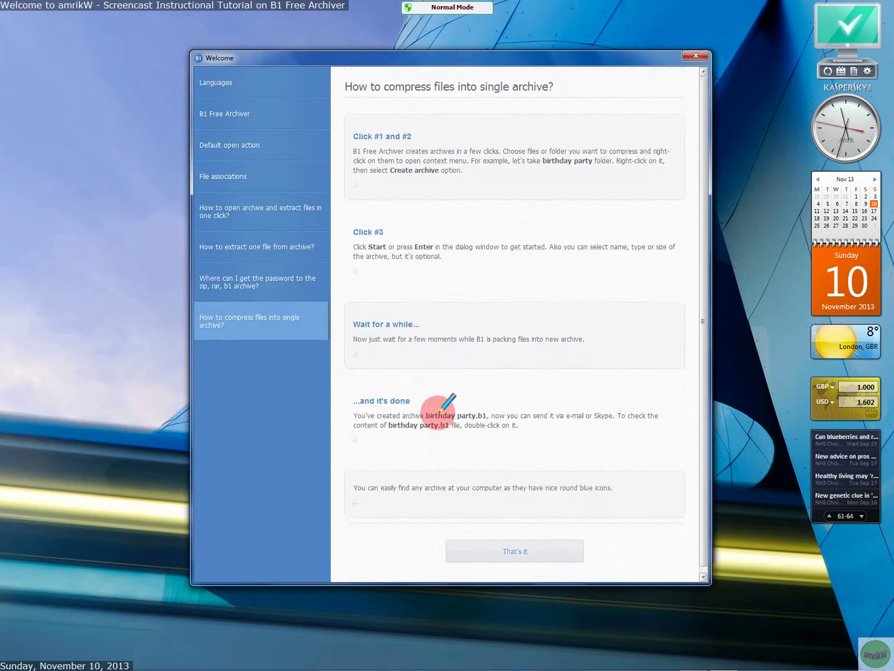
{"action": "scroll", "coordinate": [525, 417], "scroll_direction": "down", "scroll_amount": 10}
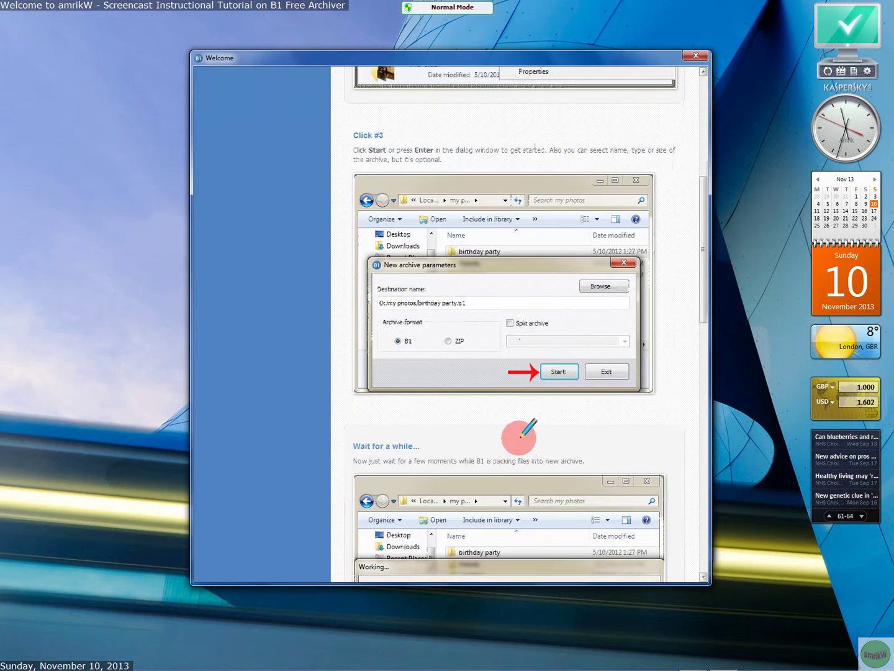
{"action": "scroll", "coordinate": [466, 361], "scroll_direction": "up", "scroll_amount": 4}
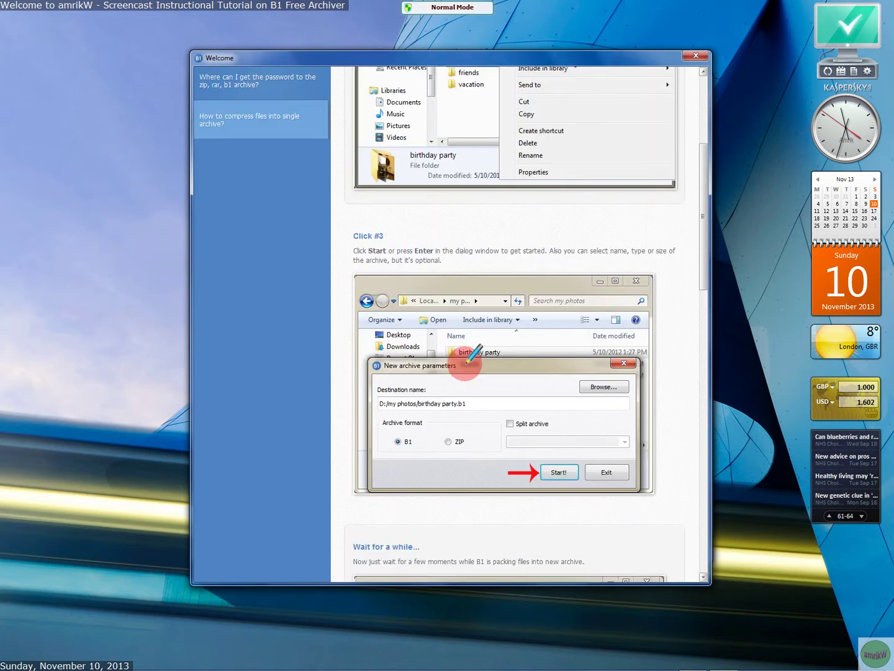
{"action": "scroll", "coordinate": [467, 361], "scroll_direction": "up", "scroll_amount": 3}
{"action": "scroll", "coordinate": [469, 362], "scroll_direction": "down", "scroll_amount": 3}
{"action": "scroll", "coordinate": [466, 361], "scroll_direction": "up", "scroll_amount": 3}
{"action": "scroll", "coordinate": [542, 239], "scroll_direction": "down", "scroll_amount": 7}
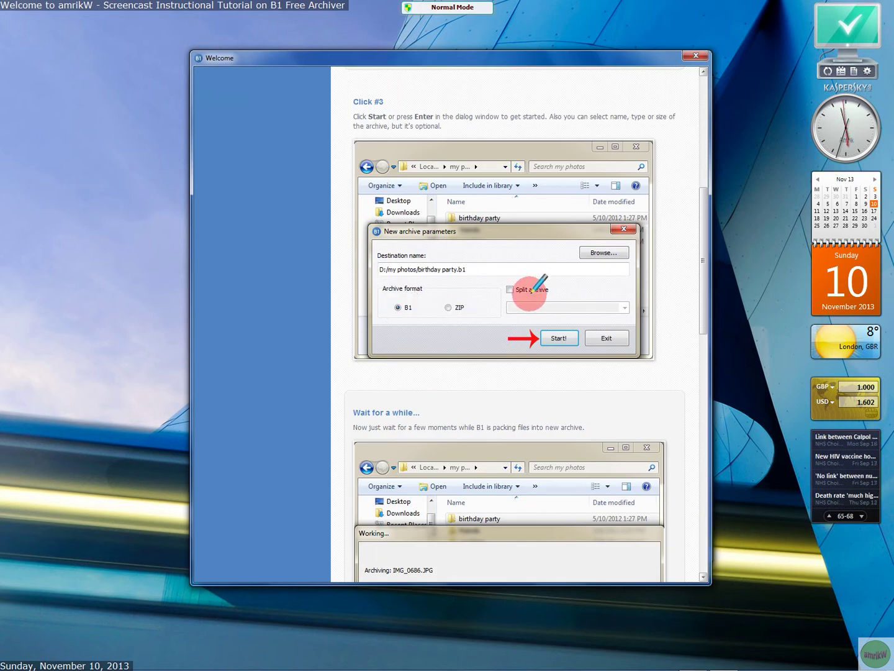
{"action": "scroll", "coordinate": [490, 359], "scroll_direction": "down", "scroll_amount": 3}
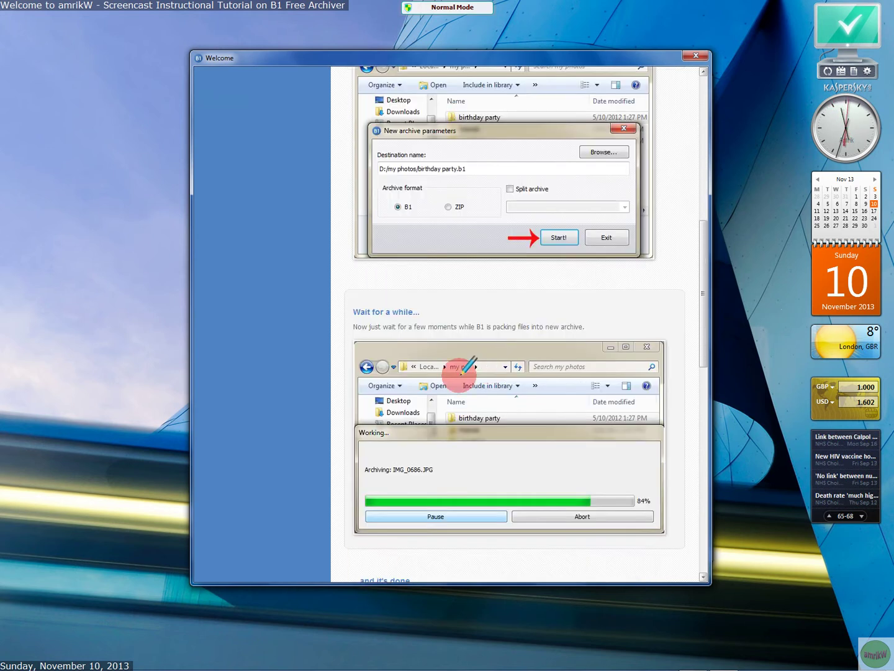
{"action": "scroll", "coordinate": [469, 366], "scroll_direction": "down", "scroll_amount": 8}
{"action": "scroll", "coordinate": [469, 373], "scroll_direction": "down", "scroll_amount": 3}
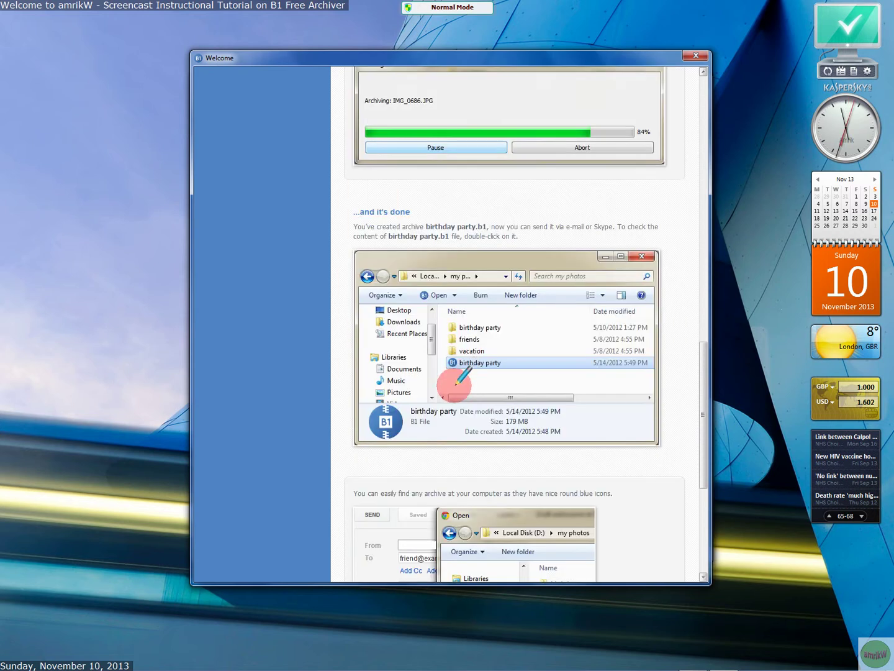
{"action": "scroll", "coordinate": [540, 397], "scroll_direction": "down", "scroll_amount": 8}
{"action": "left_click", "coordinate": [516, 544]}
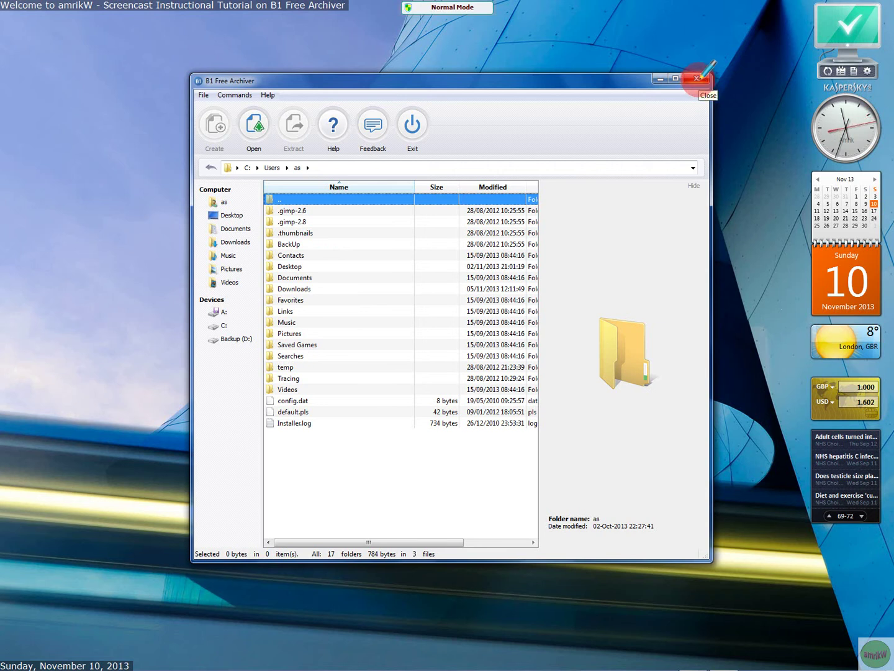
{"action": "left_click", "coordinate": [268, 95]}
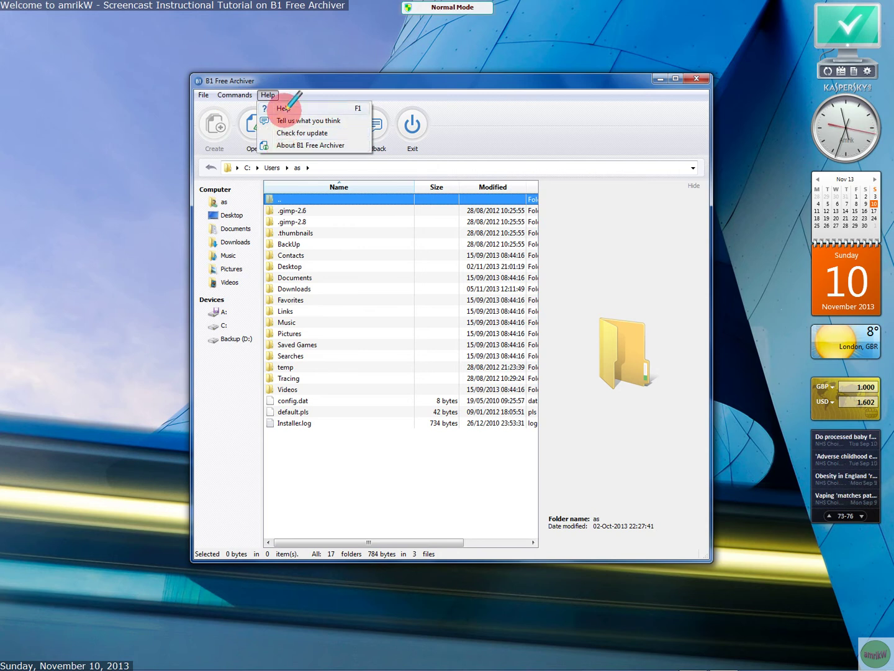
{"action": "left_click", "coordinate": [286, 109]}
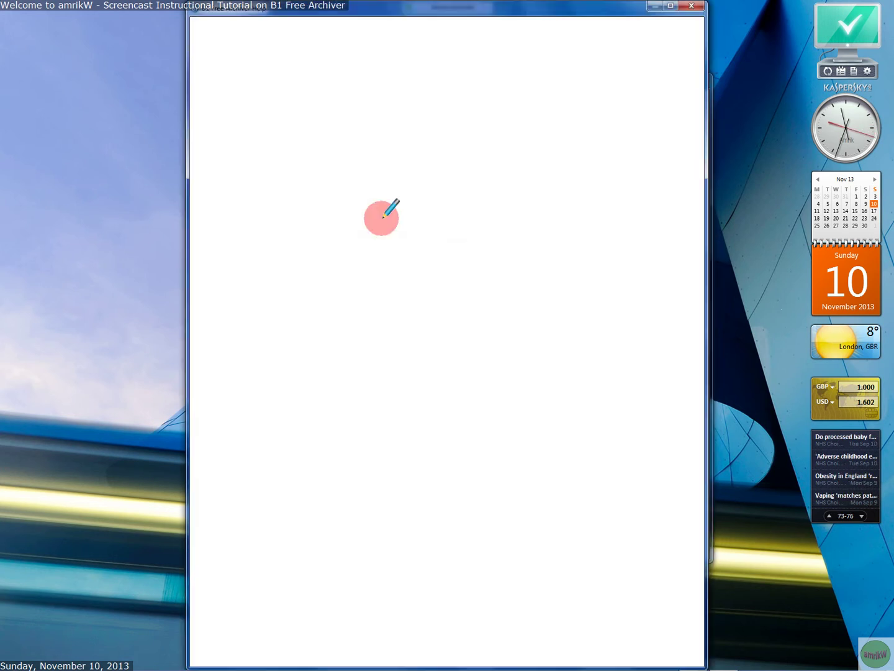
{"action": "left_click", "coordinate": [690, 5]}
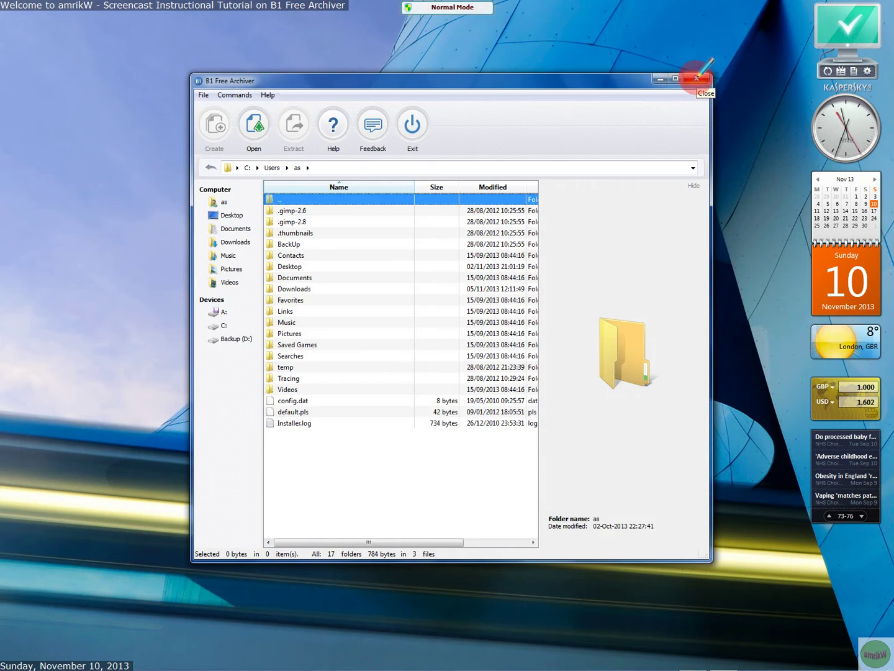
- Close the archiver window and finish setup with 'I want to manually reboot later' selected
{"action": "left_click", "coordinate": [695, 77]}
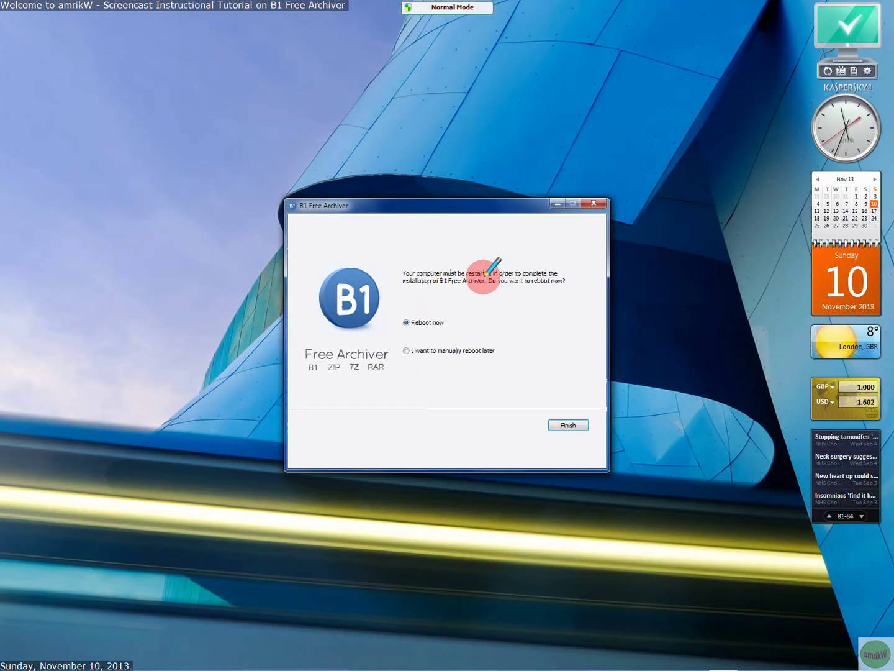
{"action": "left_click", "coordinate": [406, 349]}
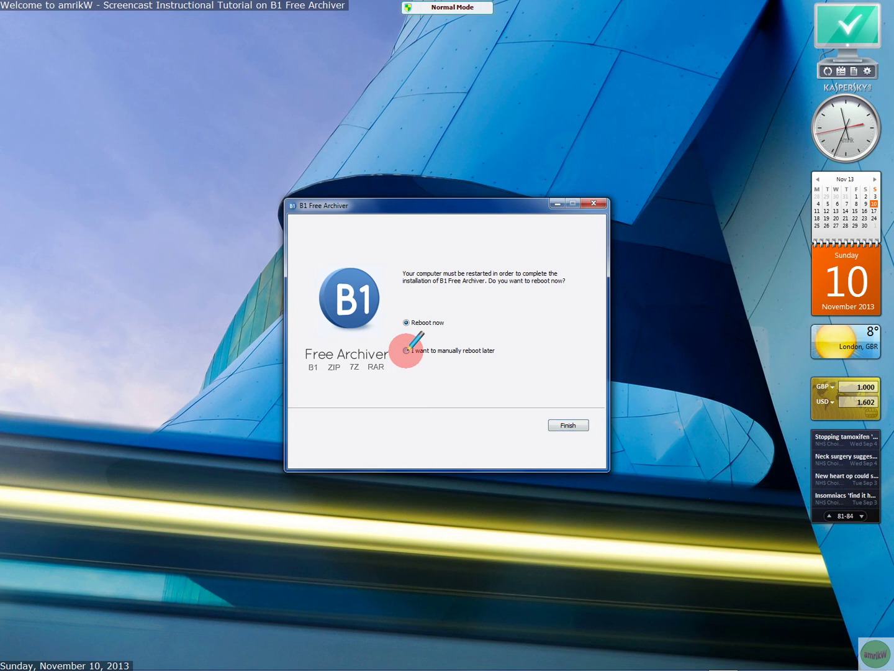
{"action": "left_click", "coordinate": [562, 425]}
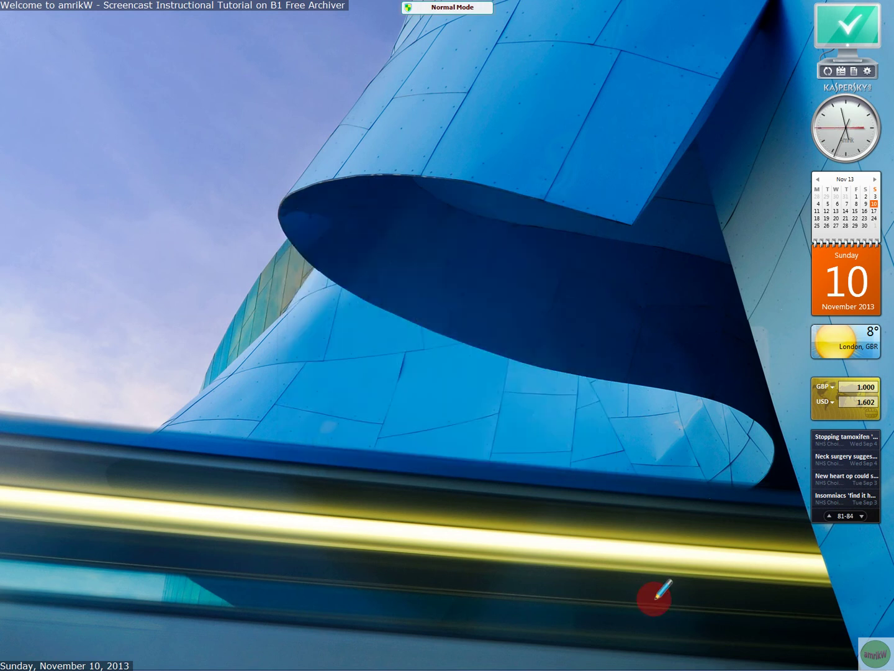